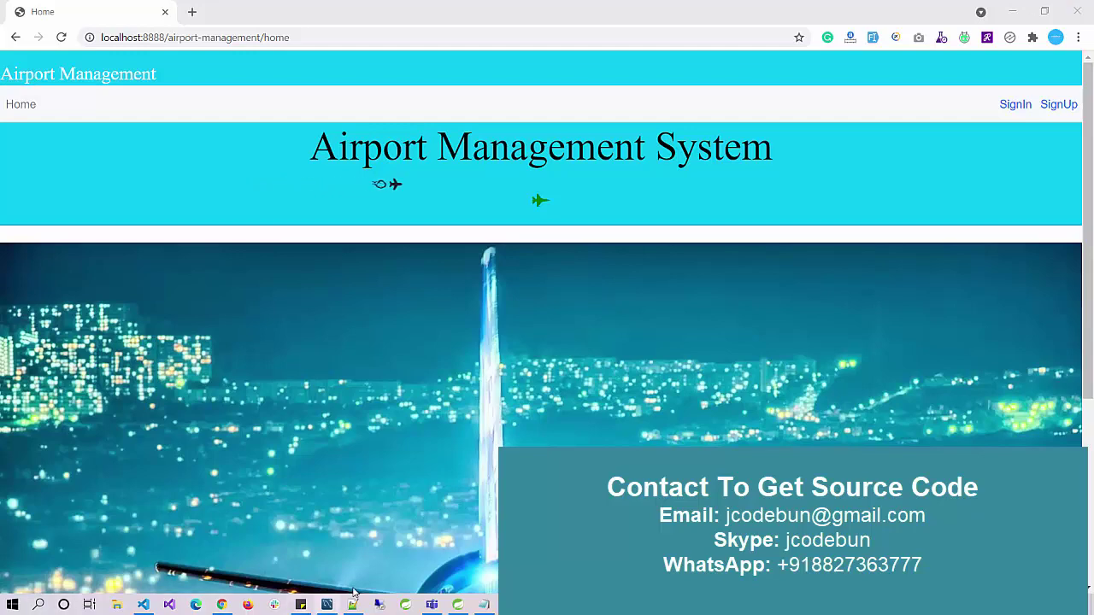
Switch to Spring Tool Suite to view application.properties (context /airport-management, port 8888)
{"action": "left_click", "coordinate": [458, 604]}
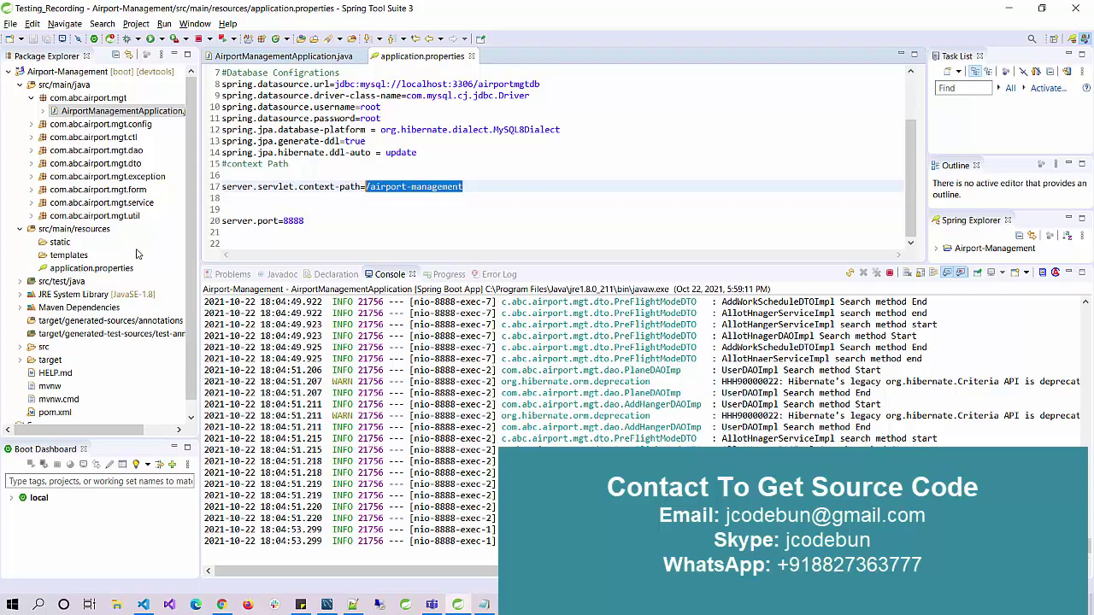
Switch to MySQL Workbench to view the airportmgtdb user table with ADMIN, PILOT and MANAGER rows
{"action": "left_click", "coordinate": [327, 604]}
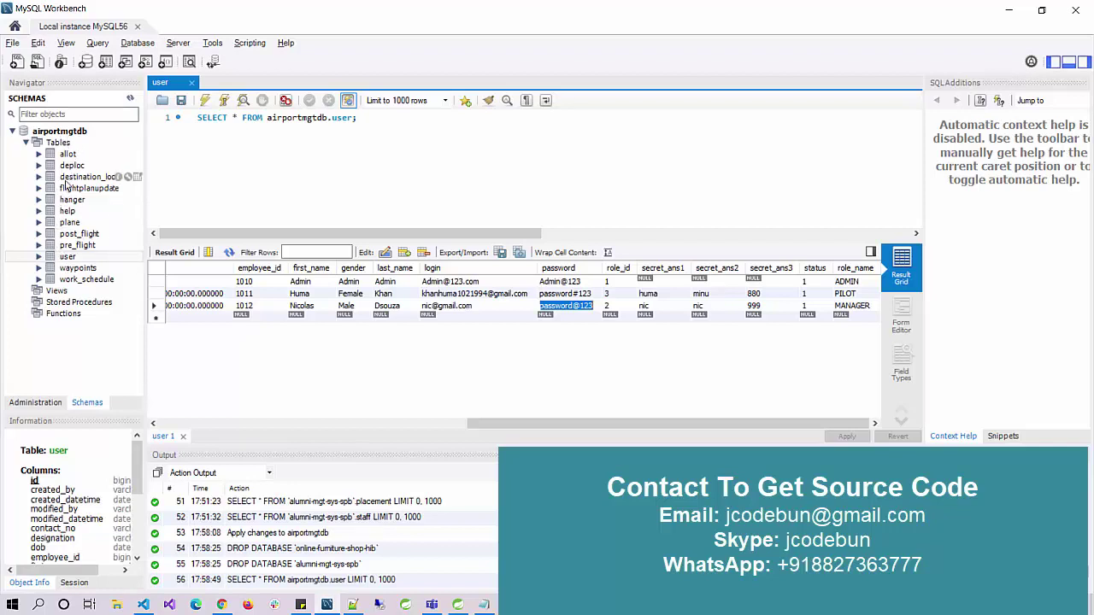
Reload the user table with Select Rows - Limit 1000, inspect the pilot's role_id, then return to STS
{"action": "right_click", "coordinate": [68, 257]}
{"action": "left_click", "coordinate": [86, 267]}
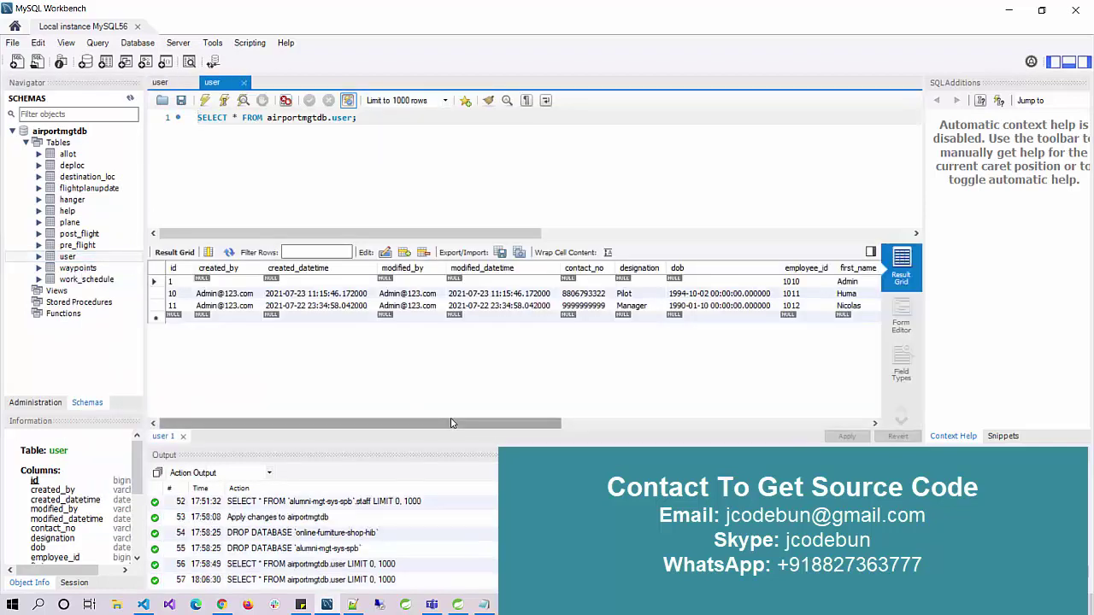
{"action": "left_click_drag", "start_coordinate": [458, 424], "coordinate": [763, 408]}
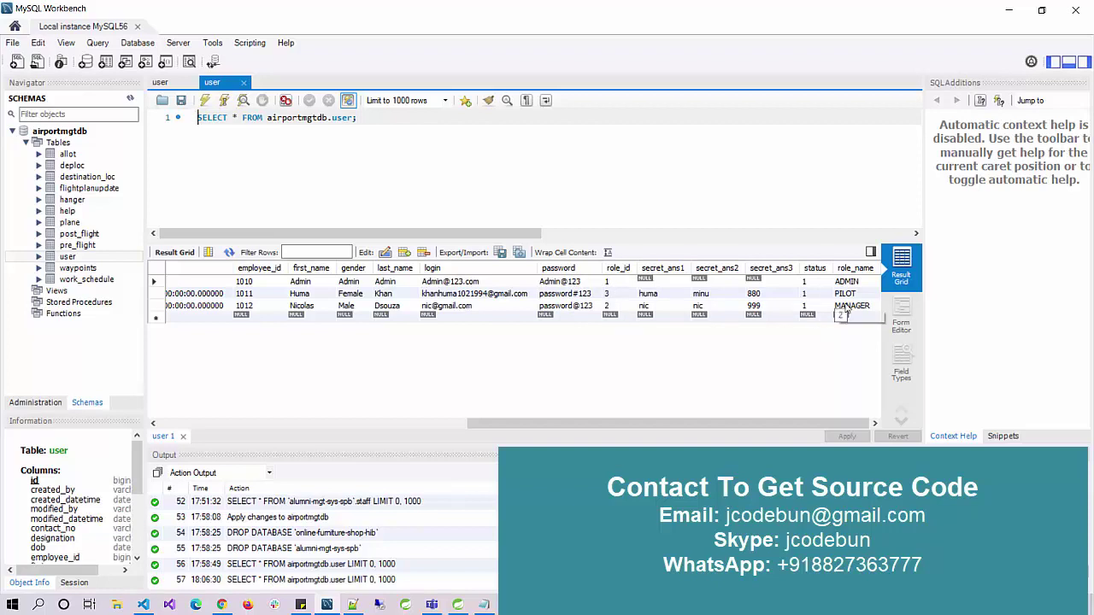
{"action": "double_click", "coordinate": [608, 295]}
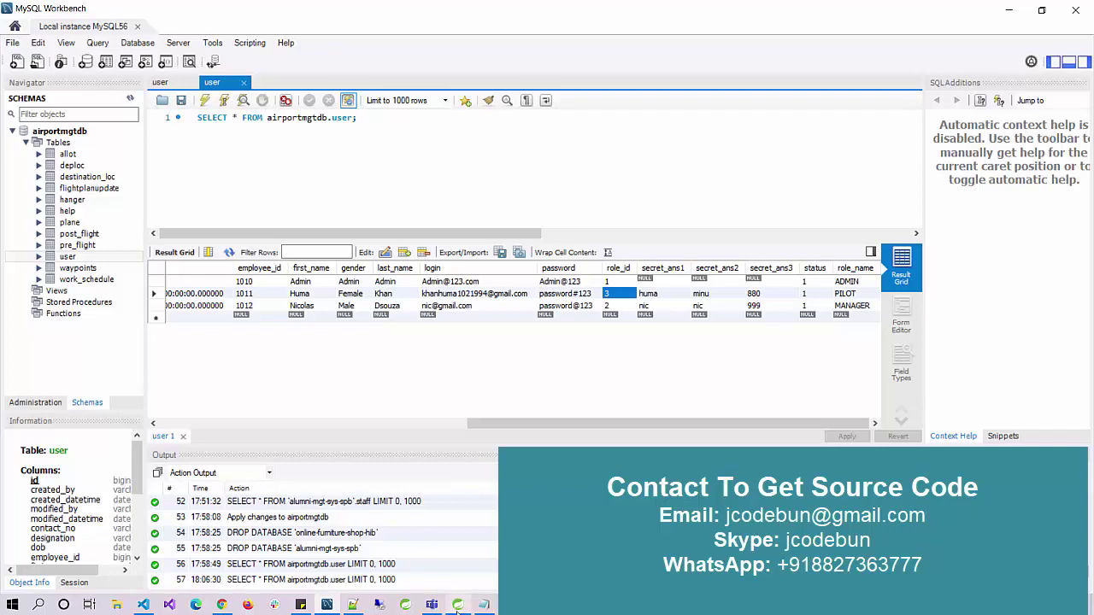
{"action": "left_click", "coordinate": [457, 604]}
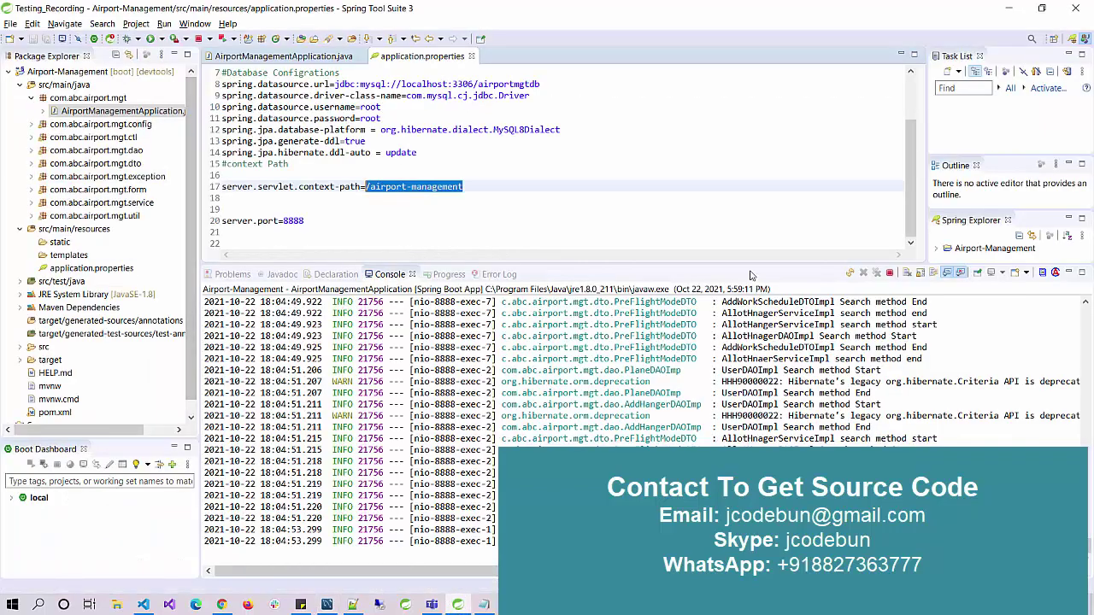
Stop the running app and relaunch AirportManagementApplication as a Spring Boot App
{"action": "left_click", "coordinate": [892, 274]}
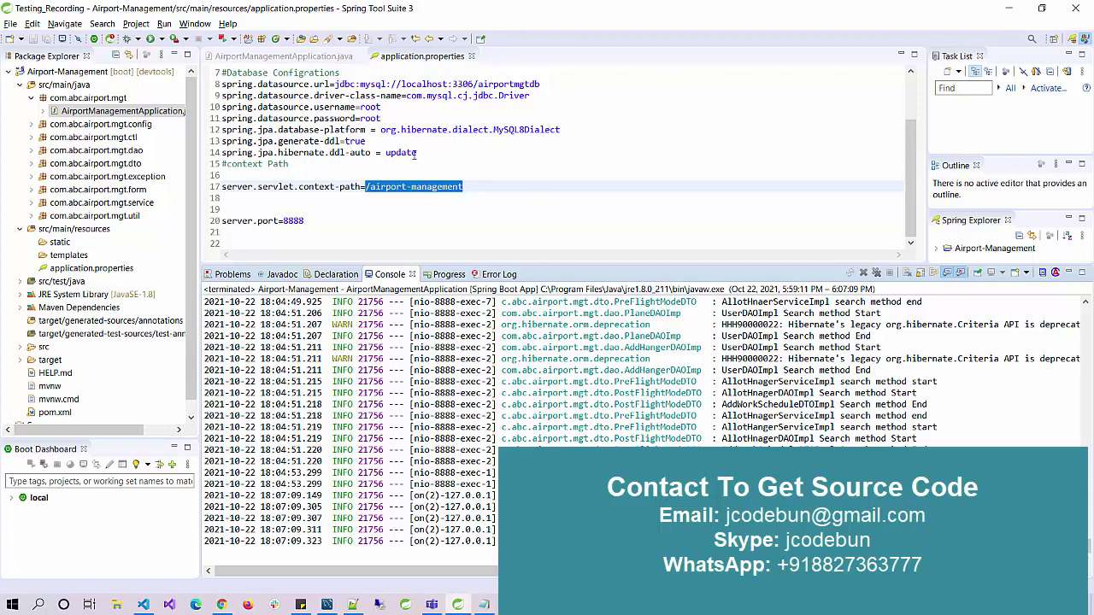
{"action": "right_click", "coordinate": [83, 112]}
{"action": "mouse_move", "coordinate": [198, 420]}
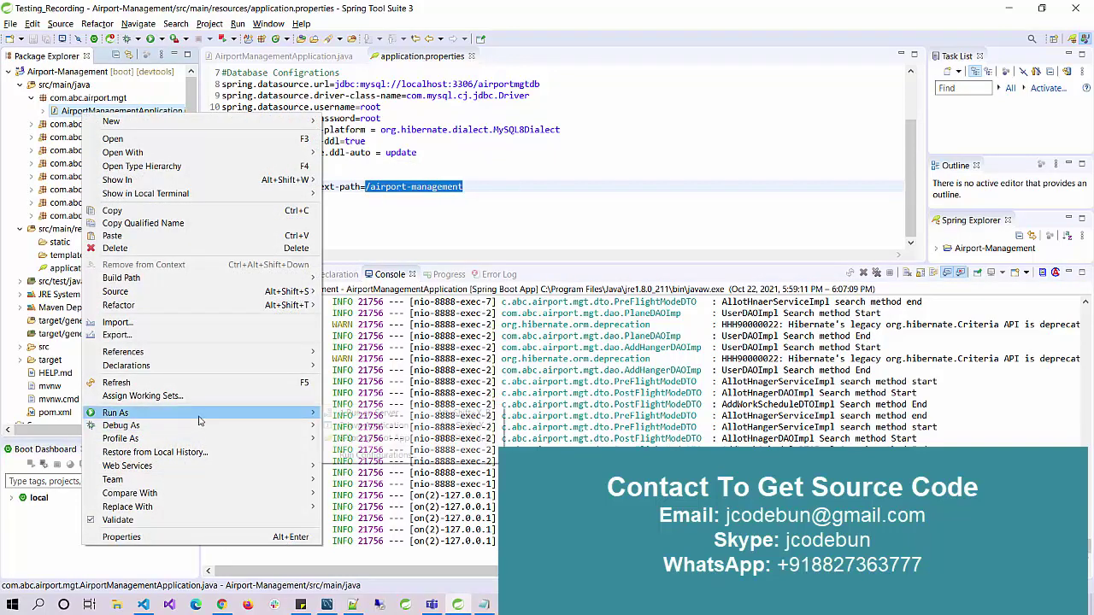
{"action": "left_click", "coordinate": [358, 437]}
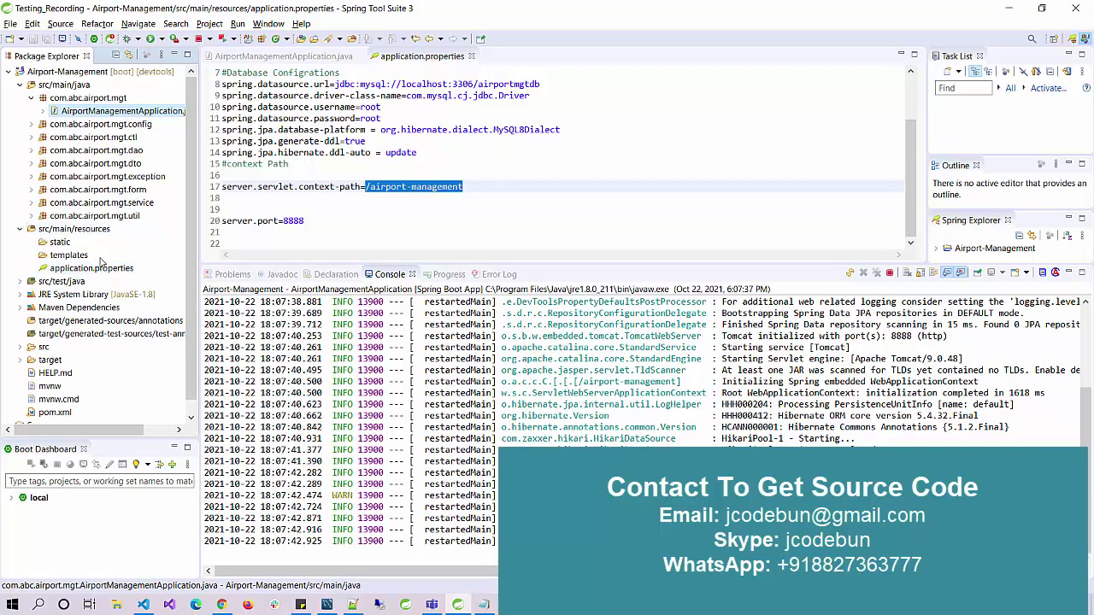
Highlight server port 8888 and context path /airport-management in application.properties
{"action": "left_click", "coordinate": [91, 268]}
{"action": "double_click", "coordinate": [293, 220]}
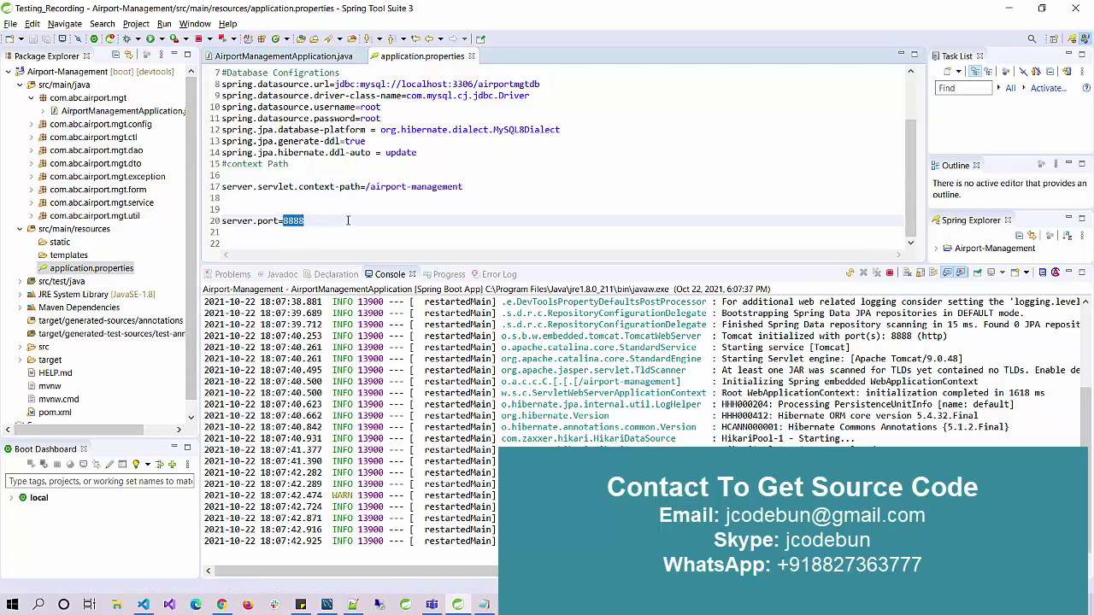
{"action": "left_click_drag", "start_coordinate": [366, 186], "coordinate": [464, 194]}
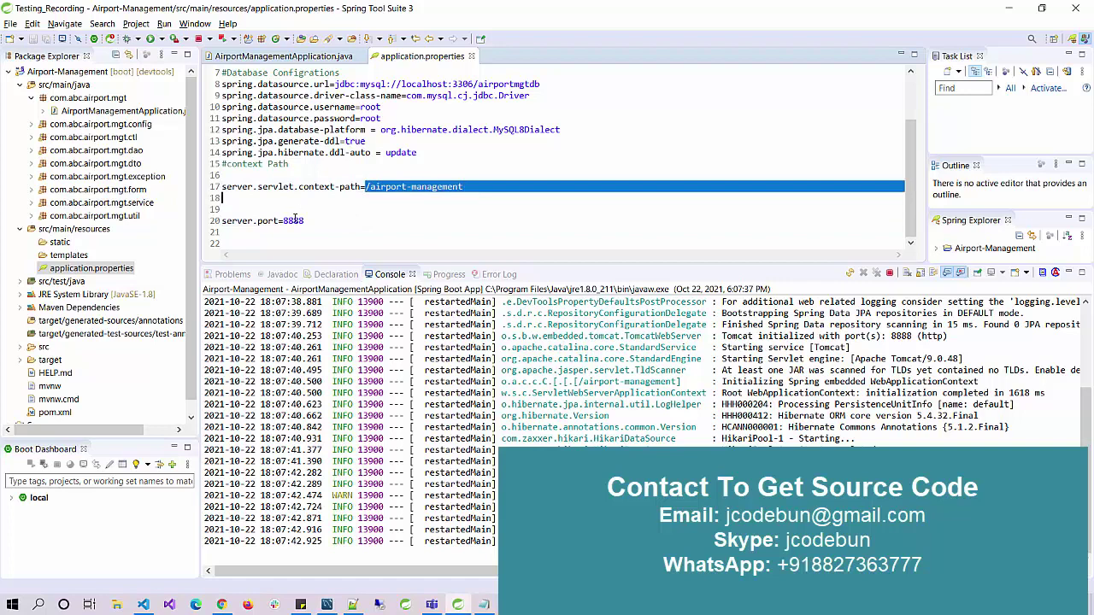
{"action": "double_click", "coordinate": [293, 220]}
{"action": "left_click_drag", "start_coordinate": [367, 186], "coordinate": [480, 191]}
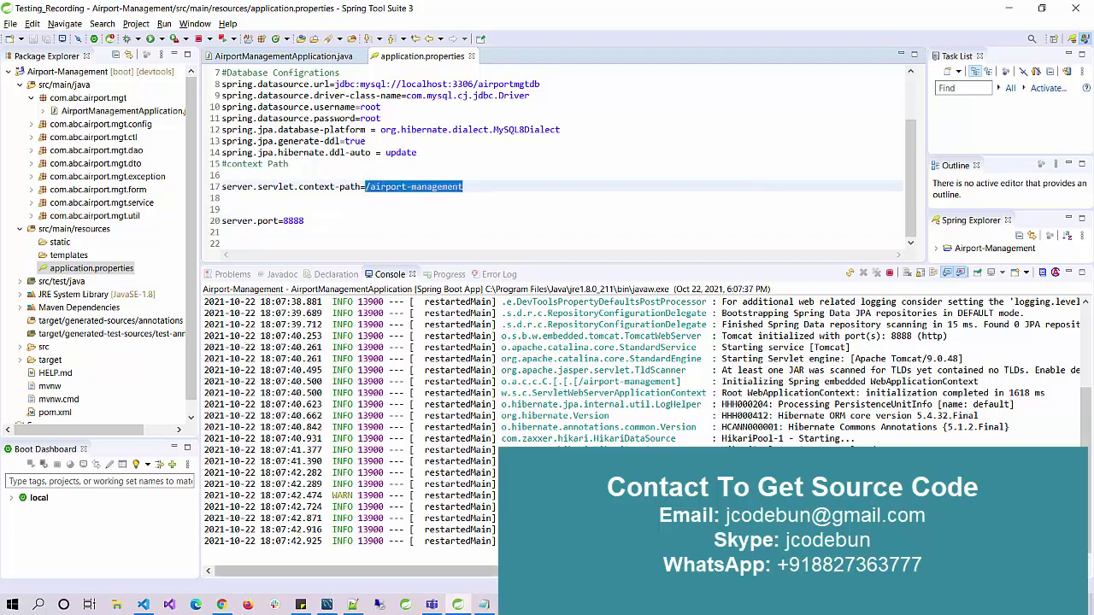
{"action": "scroll", "coordinate": [598, 478], "scroll_direction": "up", "scroll_amount": 1}
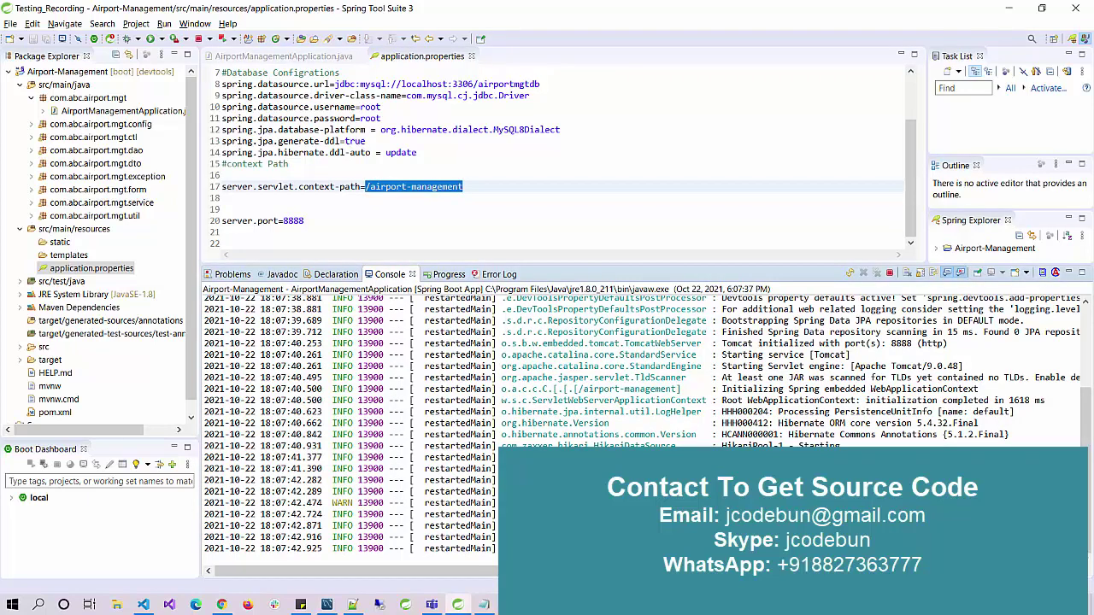
Load localhost:8888/airport-management in a new Chrome tab and look over the home page
{"action": "left_click", "coordinate": [222, 604]}
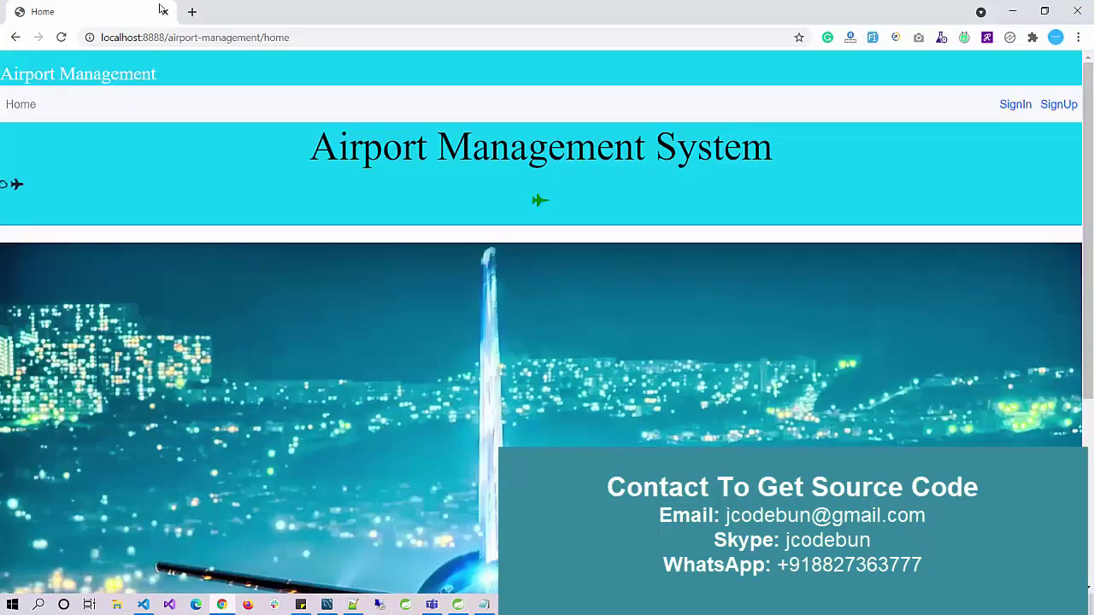
{"action": "left_click", "coordinate": [191, 12]}
{"action": "type", "text": "lo"}
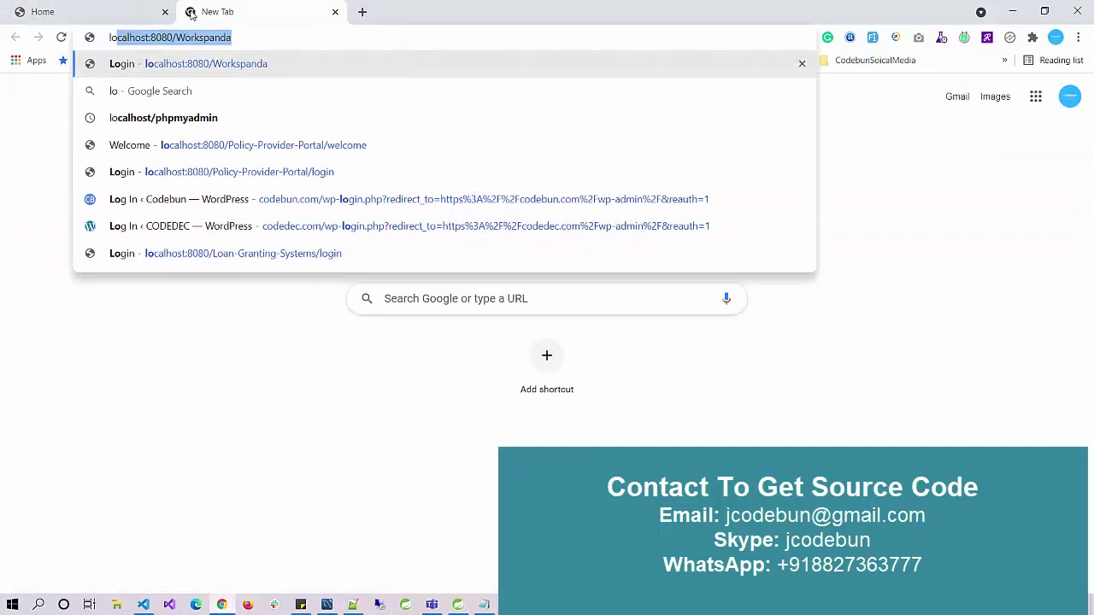
{"action": "type", "text": "calhost:80"}
{"action": "key", "text": "BackSpace"}
{"action": "key", "text": "BackSpace"}
{"action": "key", "text": "BackSpace"}
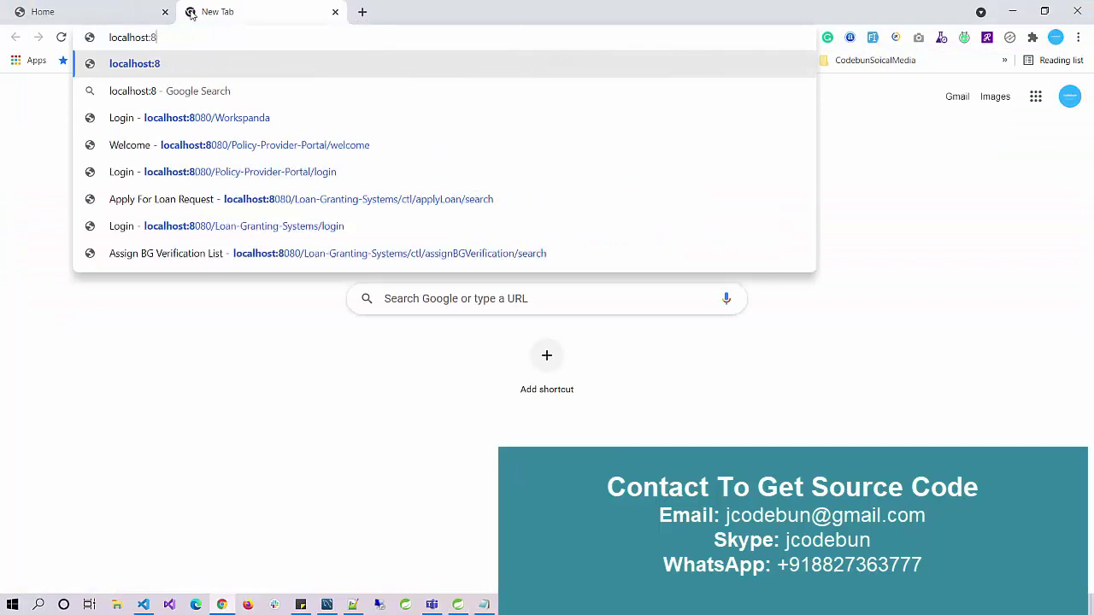
{"action": "type", "text": "8888"}
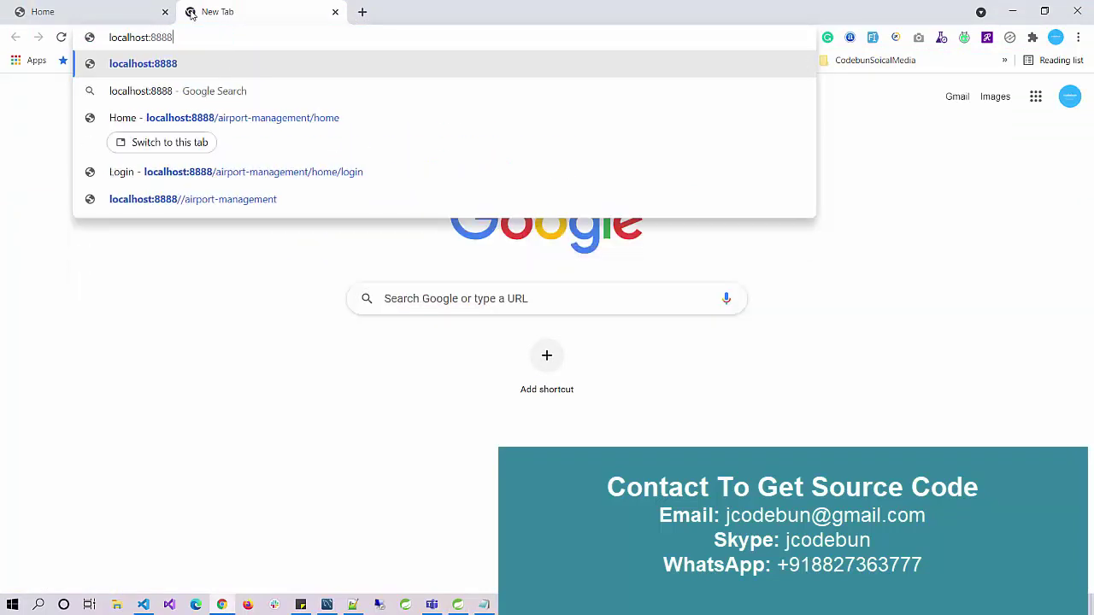
{"action": "type", "text": "/a"}
{"action": "key", "text": "Down"}
{"action": "key", "text": "Down"}
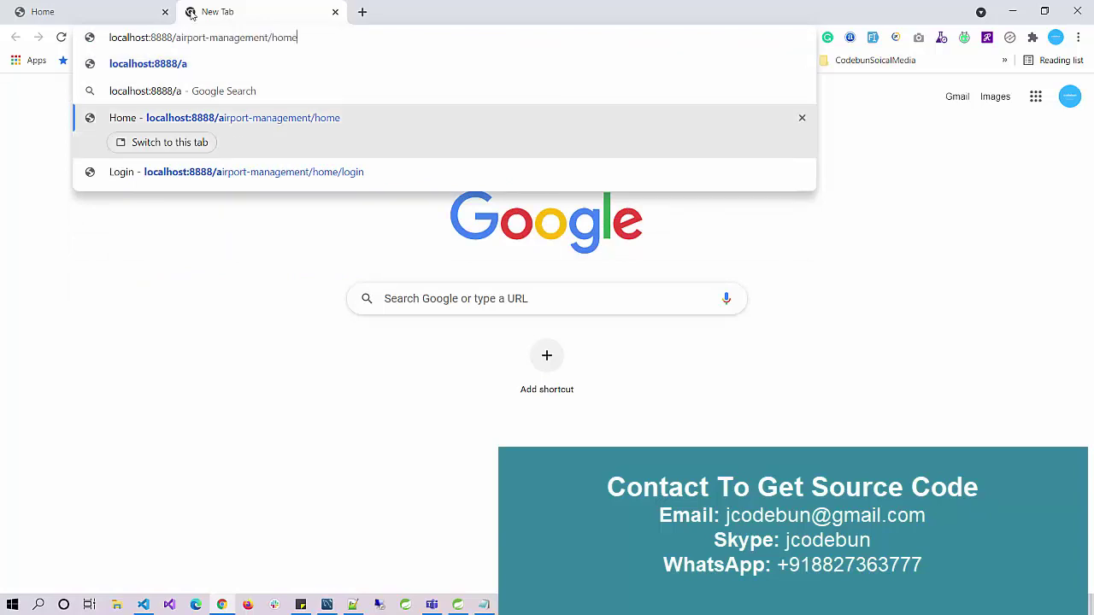
{"action": "key", "text": "BackSpace"}
{"action": "key", "text": "BackSpace"}
{"action": "key", "text": "BackSpace"}
{"action": "key", "text": "BackSpace"}
{"action": "key", "text": "BackSpace"}
{"action": "key", "text": "Return"}
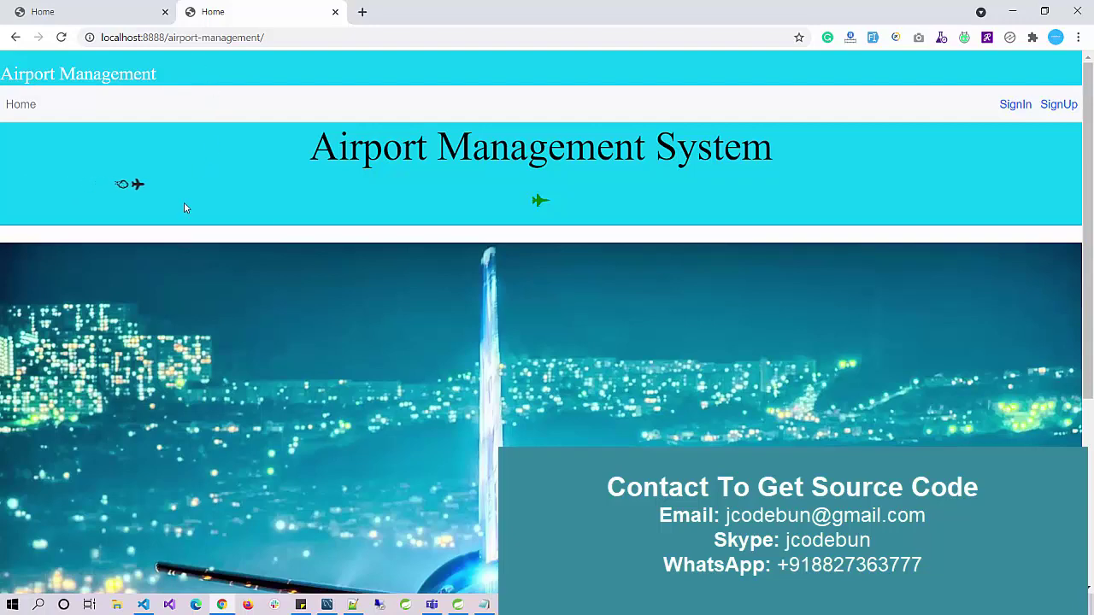
{"action": "scroll", "coordinate": [388, 222], "scroll_direction": "down", "scroll_amount": 3}
{"action": "scroll", "coordinate": [388, 222], "scroll_direction": "down", "scroll_amount": 1}
{"action": "scroll", "coordinate": [386, 220], "scroll_direction": "up", "scroll_amount": 5}
{"action": "scroll", "coordinate": [368, 251], "scroll_direction": "down", "scroll_amount": 3}
{"action": "scroll", "coordinate": [380, 258], "scroll_direction": "up", "scroll_amount": 3}
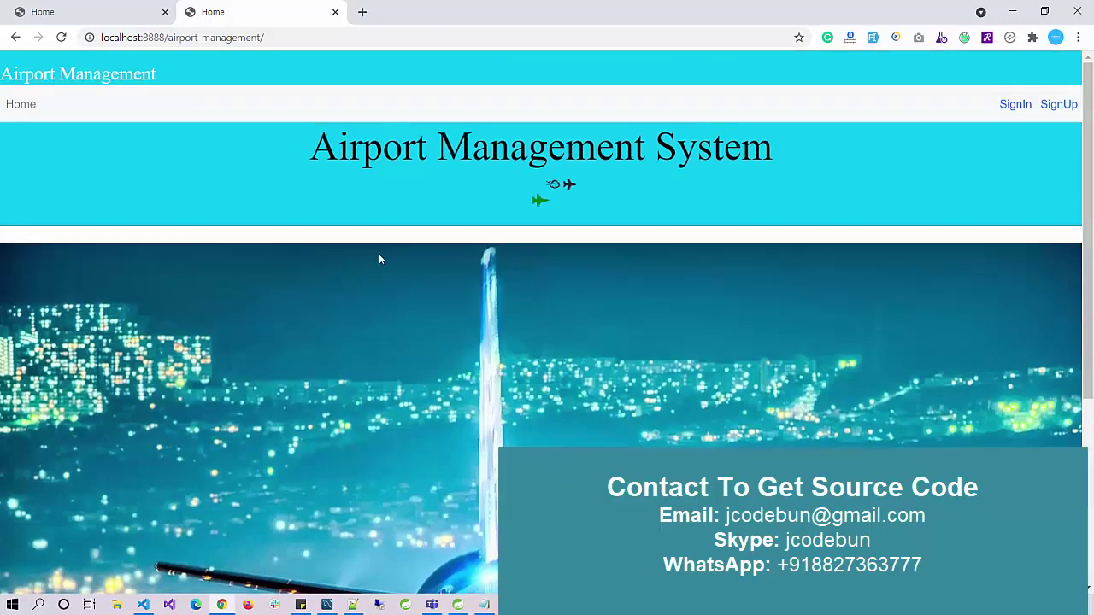
Look through the SignUp registration form, then return to the SignIn login page
{"action": "left_click", "coordinate": [1015, 105]}
{"action": "left_click", "coordinate": [1053, 105]}
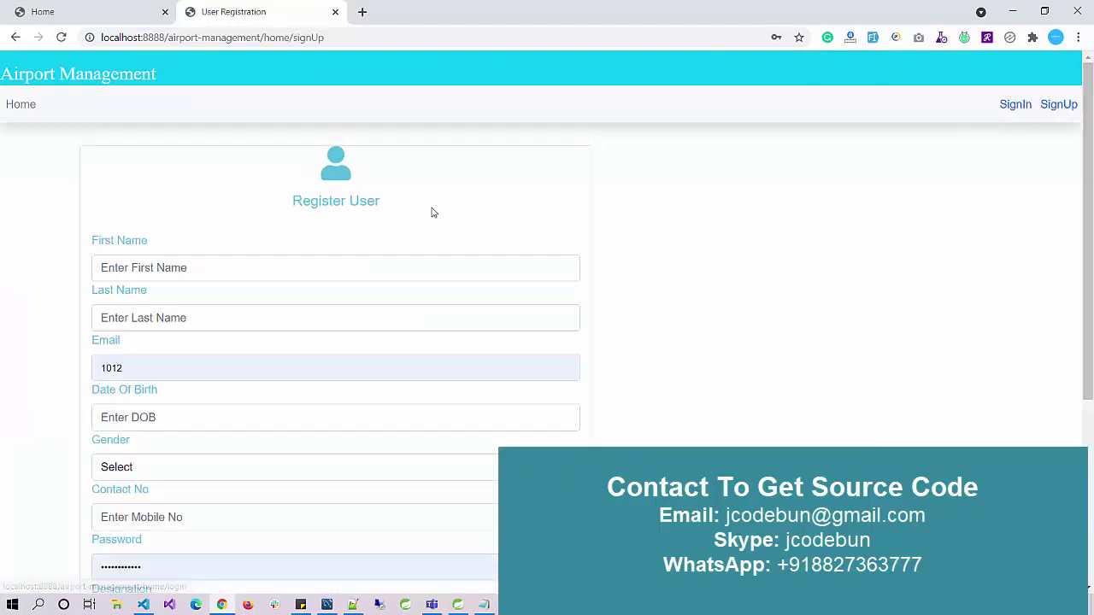
{"action": "scroll", "coordinate": [416, 204], "scroll_direction": "down", "scroll_amount": 3}
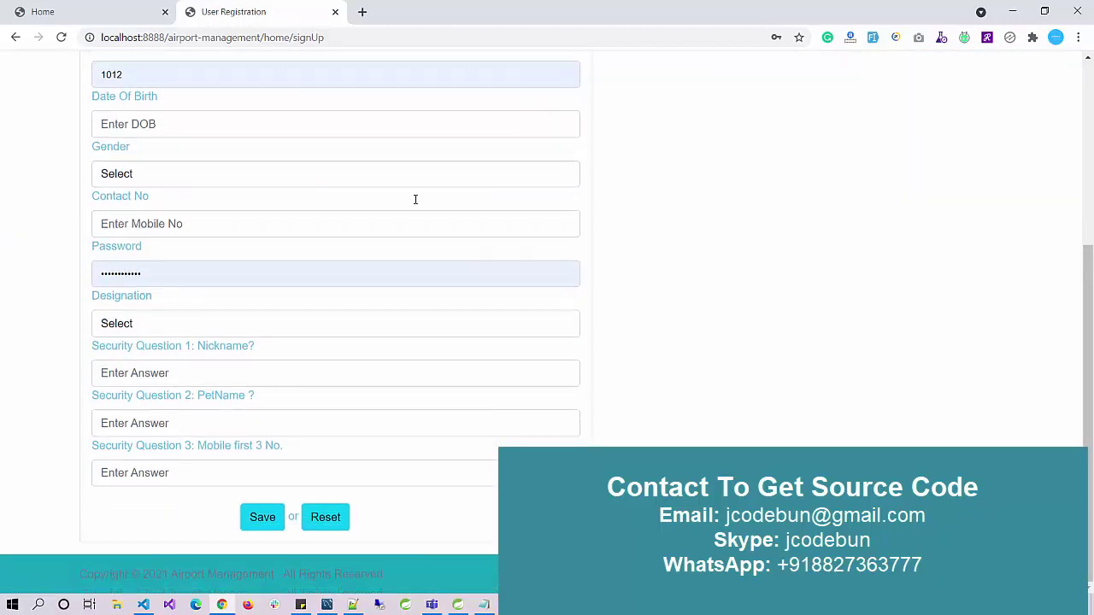
{"action": "scroll", "coordinate": [415, 199], "scroll_direction": "up", "scroll_amount": 3}
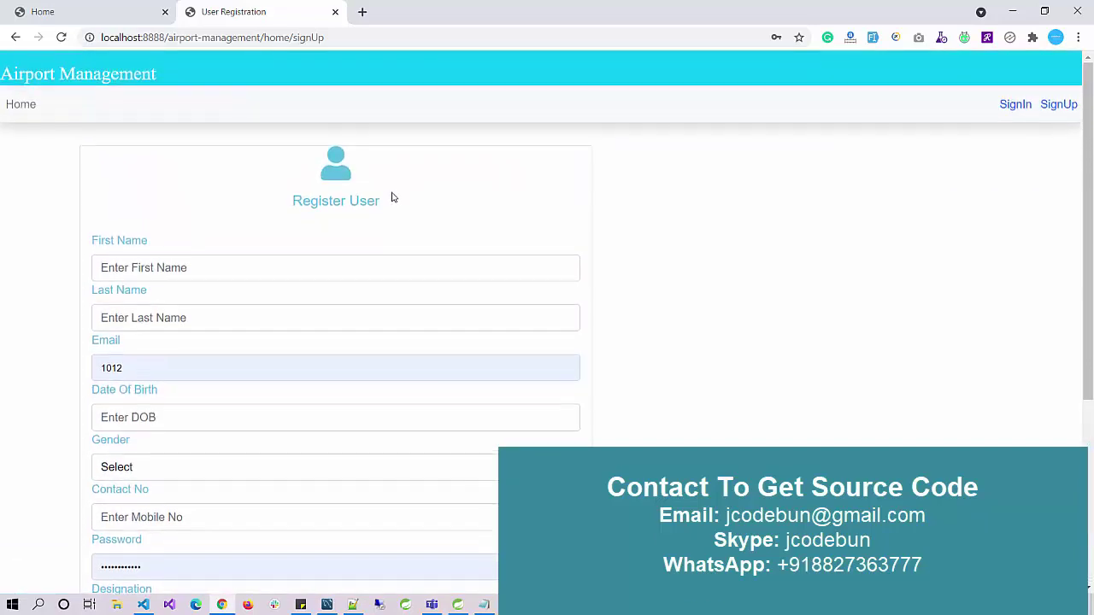
{"action": "left_click", "coordinate": [1014, 105]}
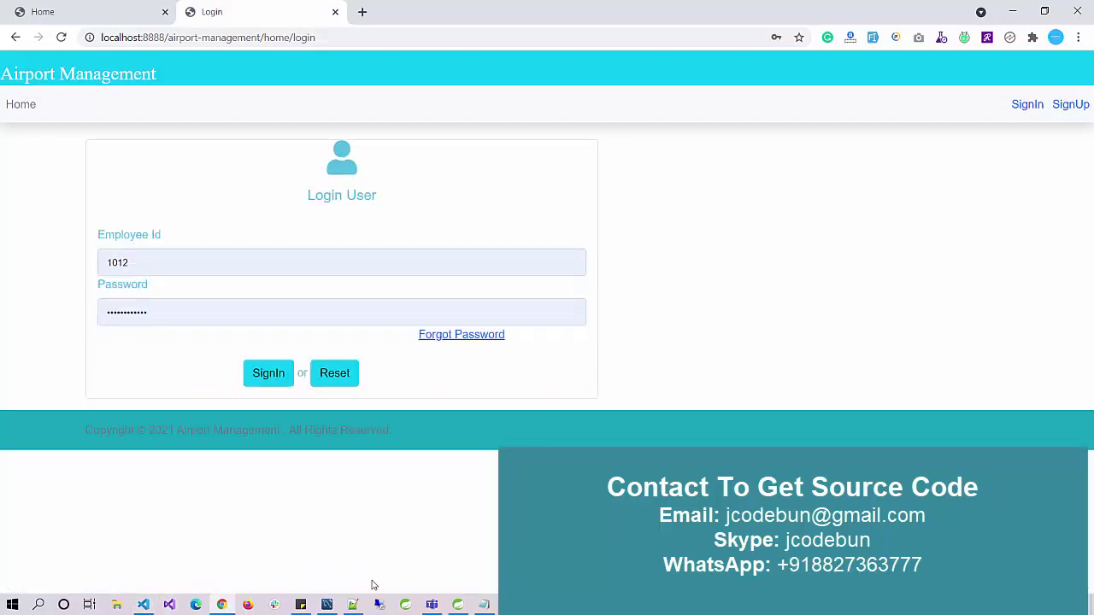
Locate the admin account's login values in the user table and compare them with the login form
{"action": "left_click", "coordinate": [327, 604]}
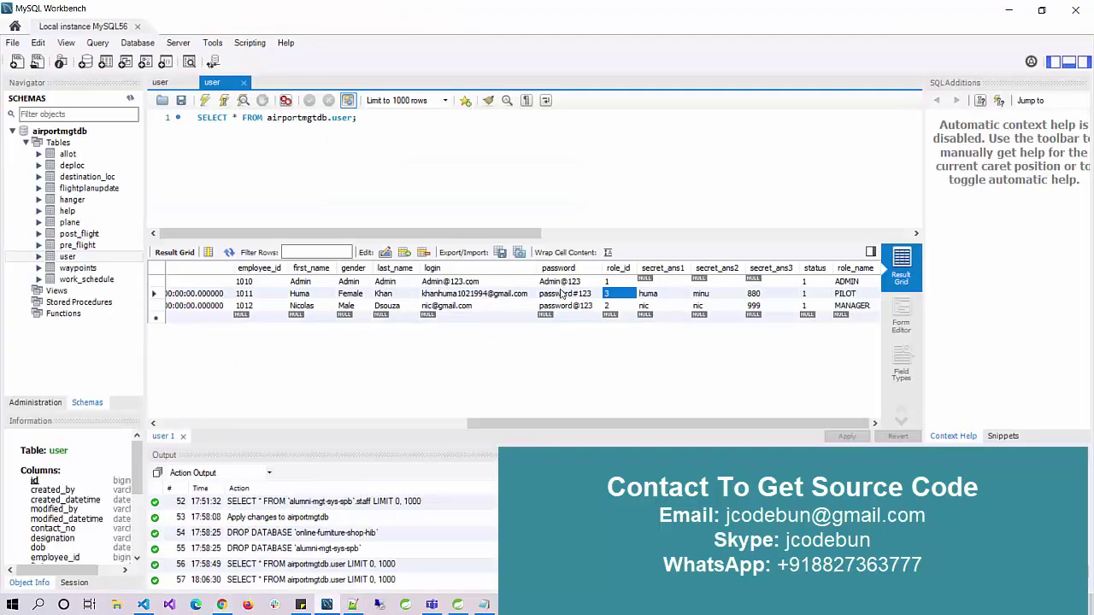
{"action": "left_click", "coordinate": [450, 282]}
{"action": "double_click", "coordinate": [450, 282]}
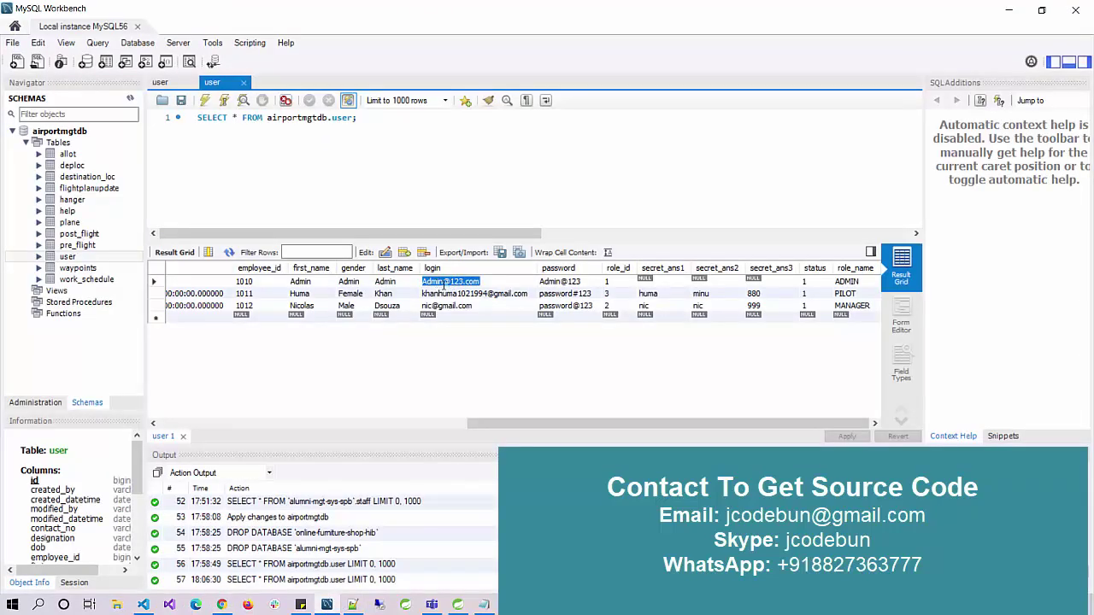
{"action": "key", "text": "alt+Tab"}
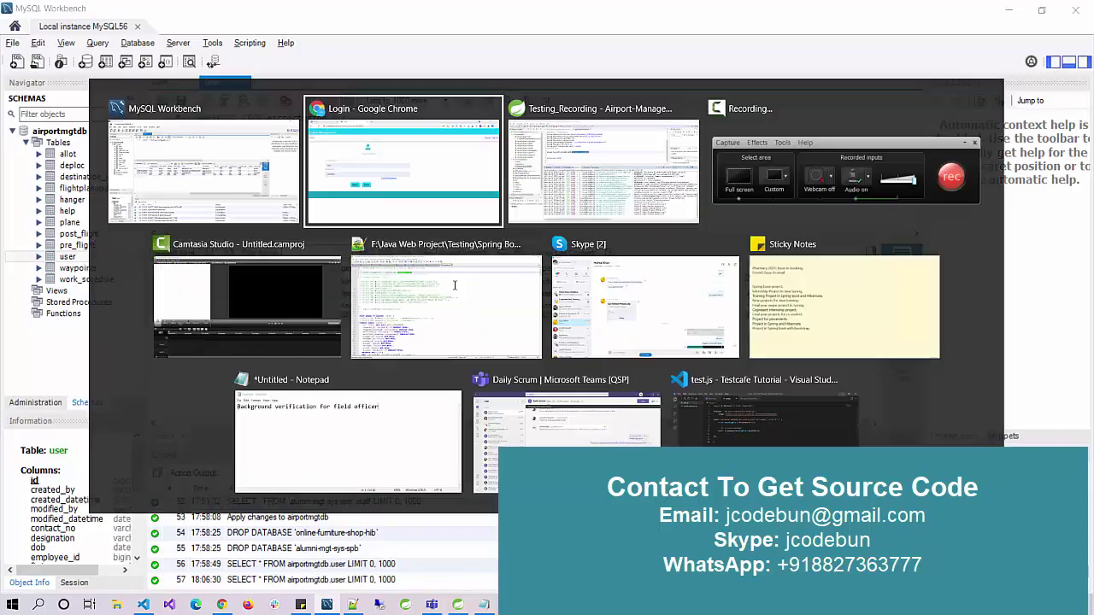
{"action": "key", "text": "alt+Tab"}
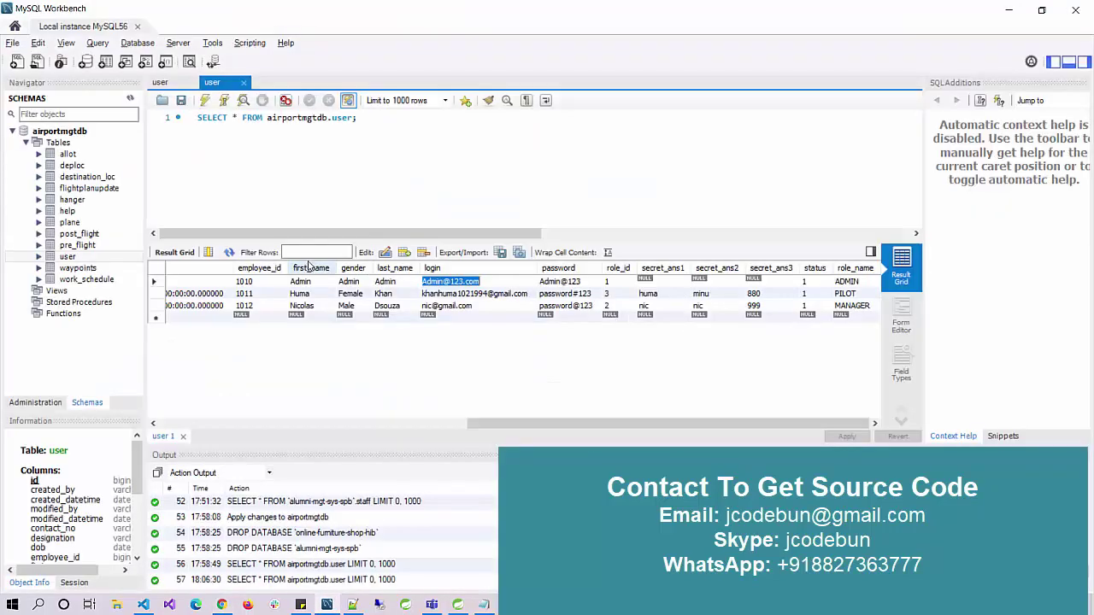
{"action": "key", "text": "alt+Tab"}
{"action": "left_click_drag", "start_coordinate": [162, 241], "coordinate": [86, 236]}
{"action": "key", "text": "alt+Tab"}
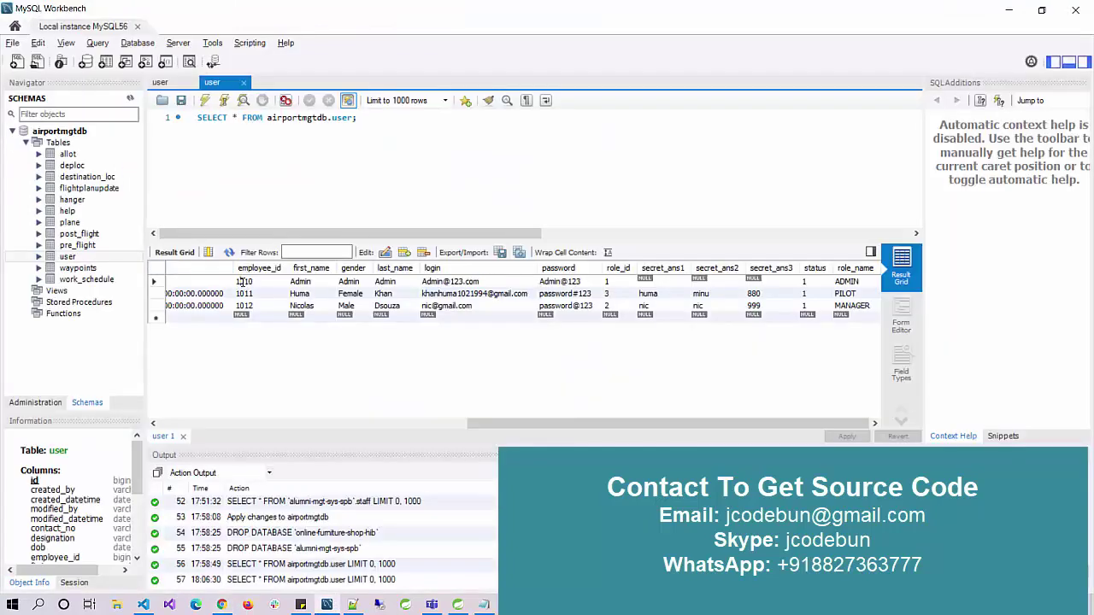
Enter the admin's employee id 1010 in the Employee Id field
{"action": "double_click", "coordinate": [243, 282]}
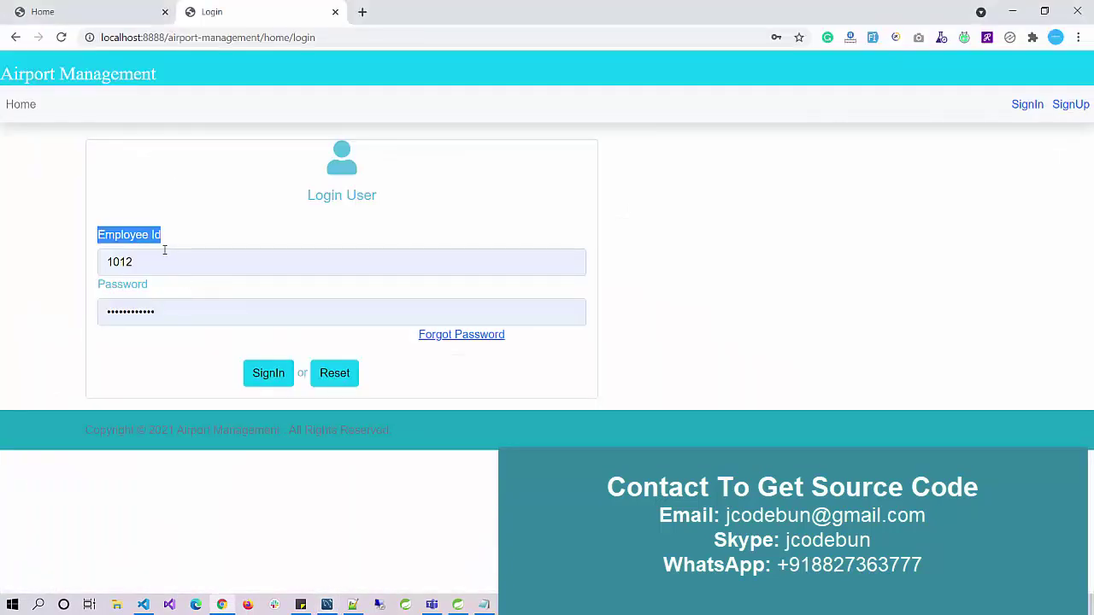
{"action": "double_click", "coordinate": [162, 253]}
{"action": "type", "text": "1010"}
{"action": "key", "text": "Down"}
{"action": "key", "text": "Return"}
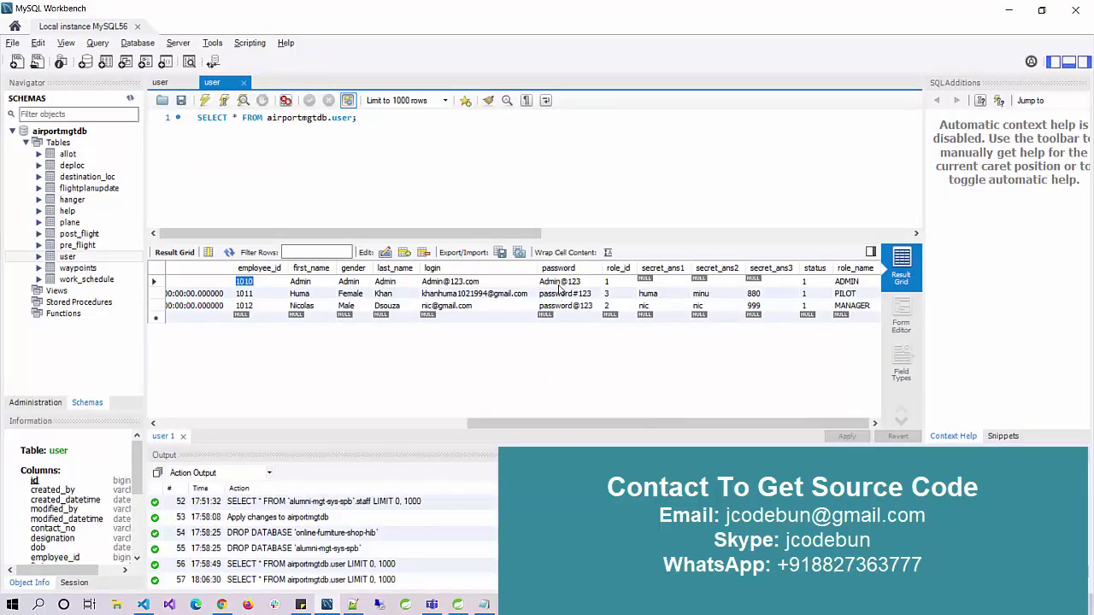
Copy the admin's password from the table and paste it into the Password field
{"action": "double_click", "coordinate": [560, 283]}
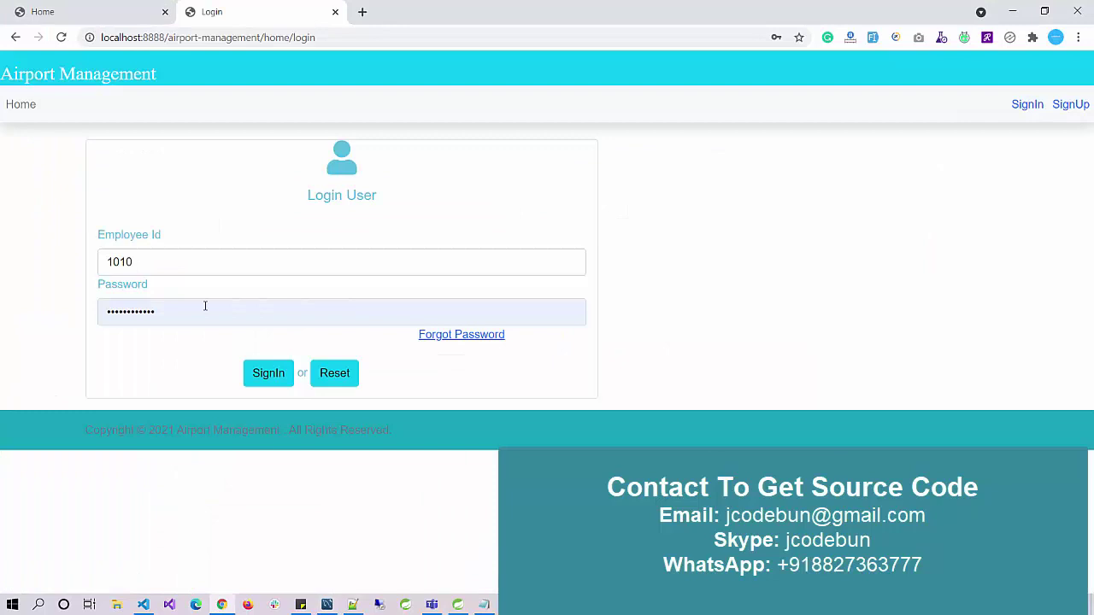
{"action": "left_click", "coordinate": [205, 311]}
{"action": "key", "text": "ctrl+a"}
{"action": "key", "text": "ctrl+v"}
Sign in as admin and start a plane with model dsdsf6366, purchased 01/09/1990
{"action": "left_click", "coordinate": [256, 371]}
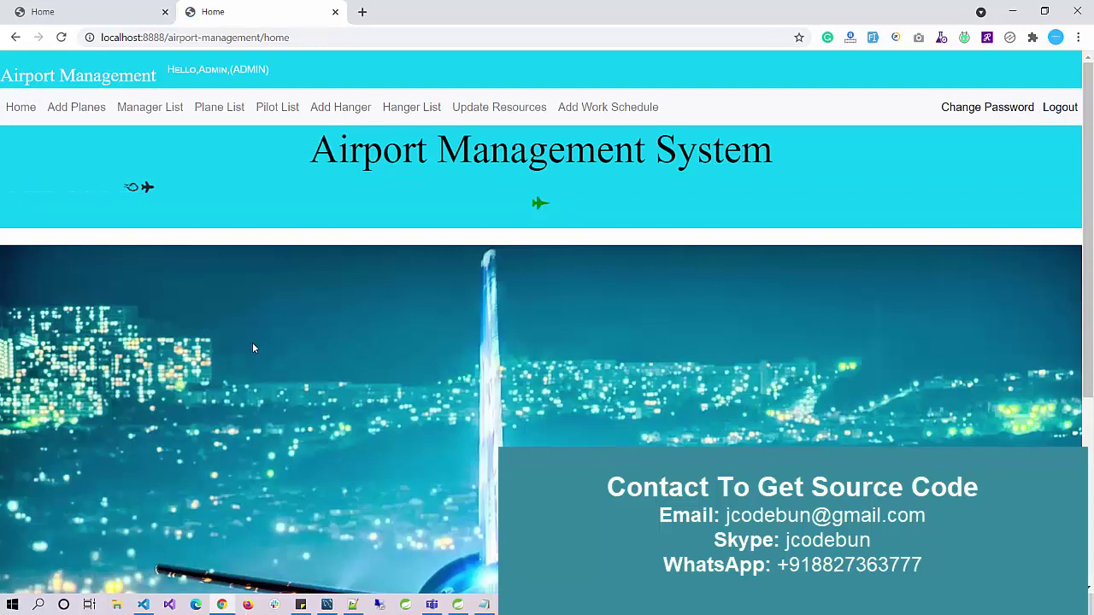
{"action": "left_click", "coordinate": [86, 111]}
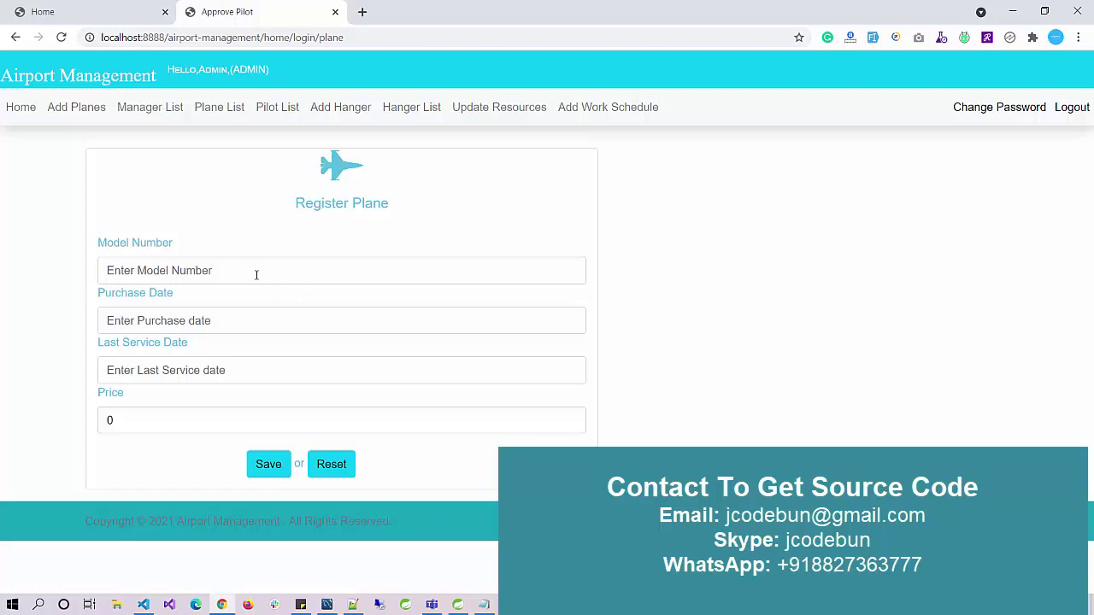
{"action": "type", "text": "dsdsf"}
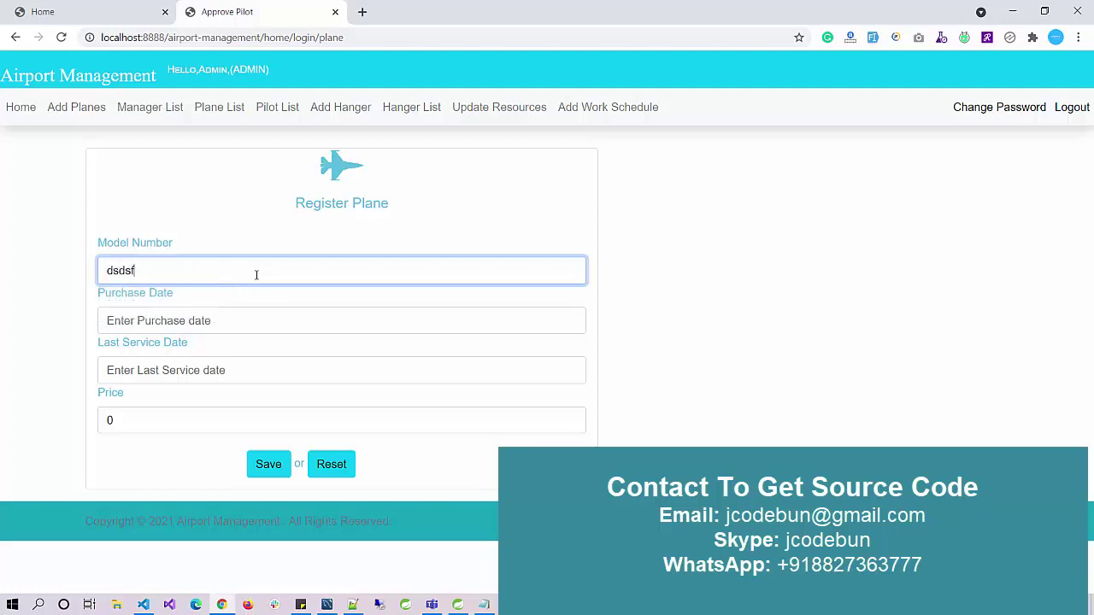
{"action": "type", "text": "6366"}
{"action": "left_click", "coordinate": [123, 320]}
{"action": "left_click", "coordinate": [175, 413]}
Set last service date 10/22/2021 and price 58200, then save the plane
{"action": "left_click", "coordinate": [171, 371]}
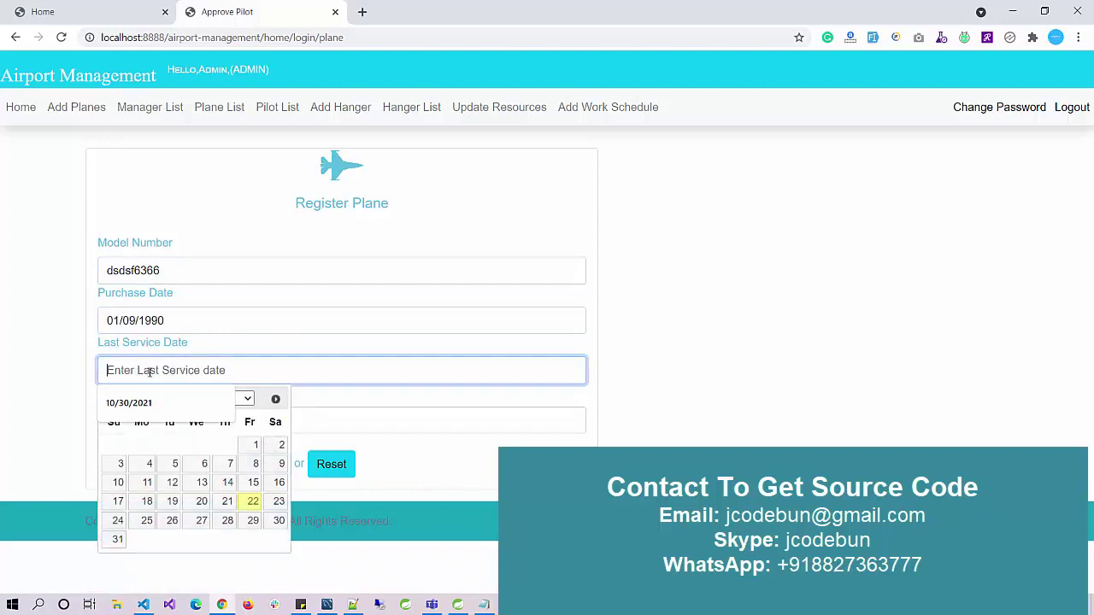
{"action": "left_click", "coordinate": [247, 507]}
{"action": "left_click", "coordinate": [120, 421]}
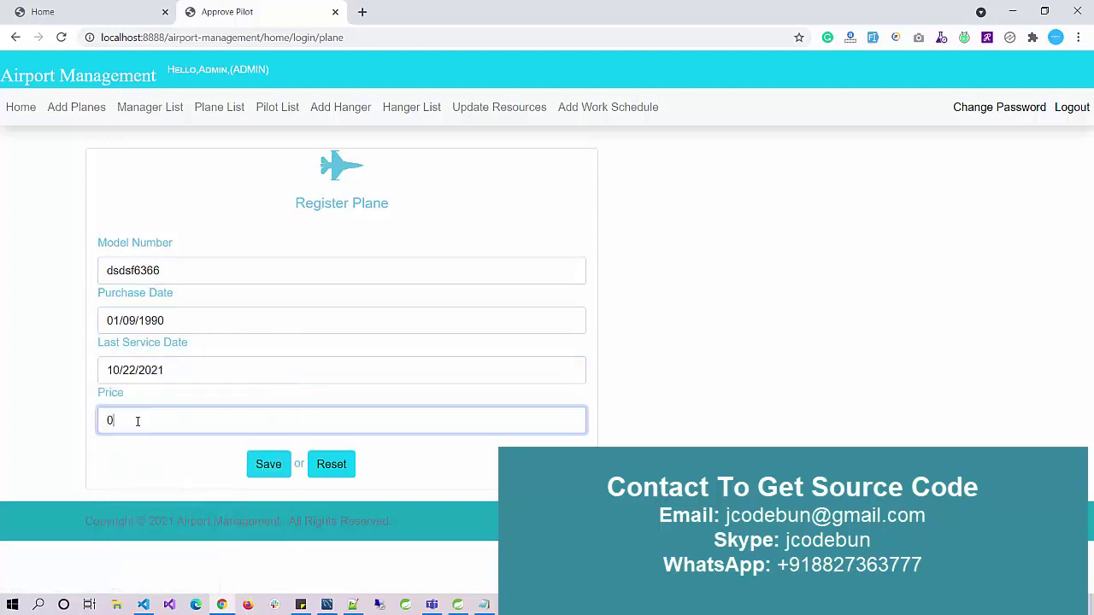
{"action": "left_click_drag", "start_coordinate": [121, 420], "coordinate": [71, 425]}
{"action": "type", "text": "58200"}
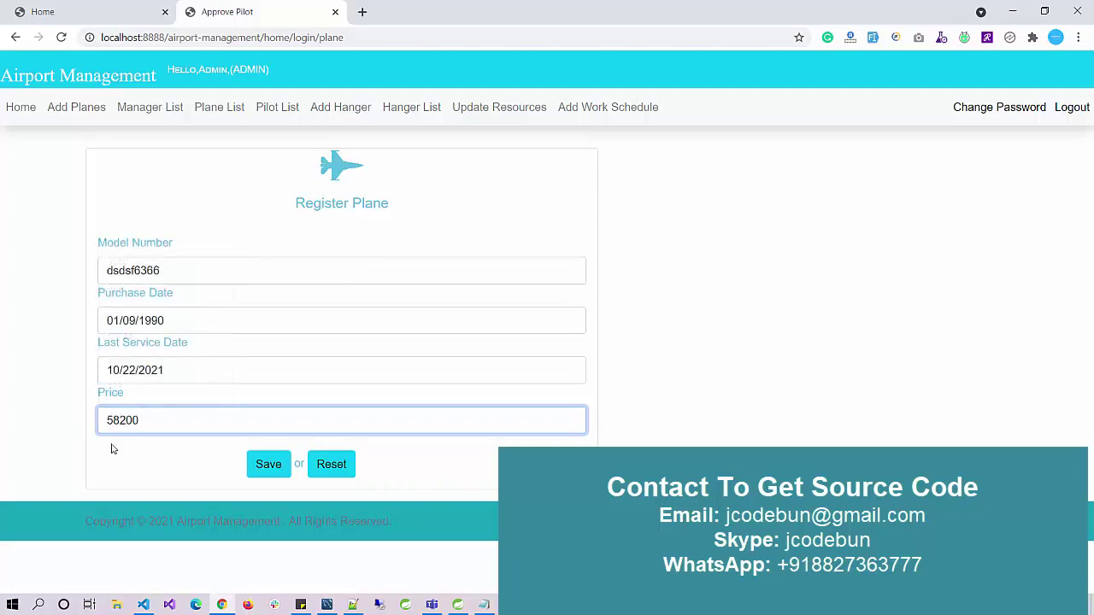
{"action": "left_click", "coordinate": [269, 466]}
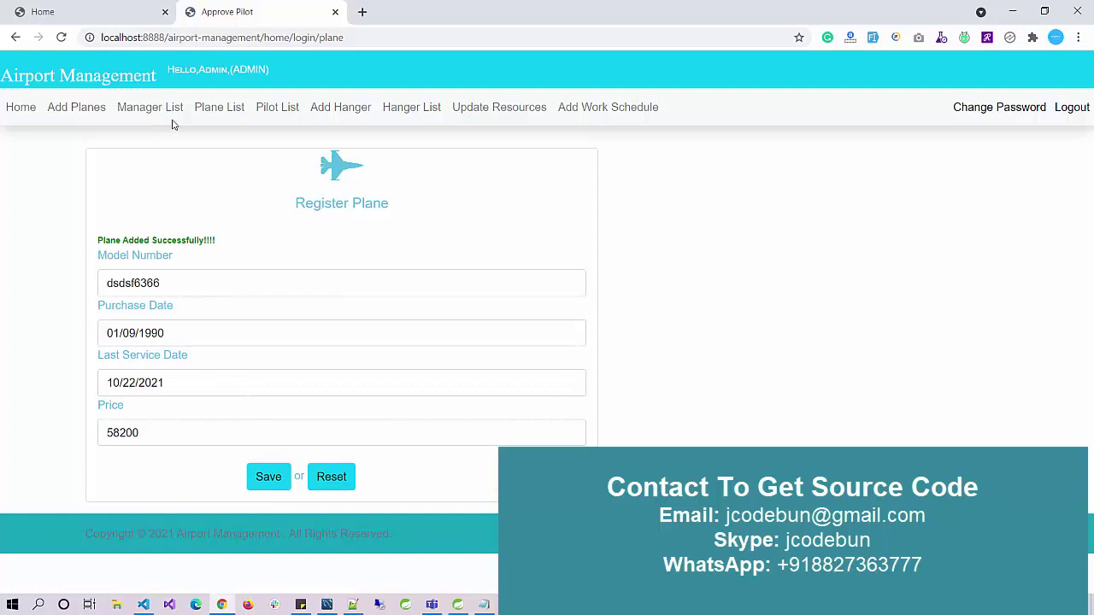
Open the plane list and highlight the new dsdsf6366 plane's row
{"action": "left_click", "coordinate": [208, 117]}
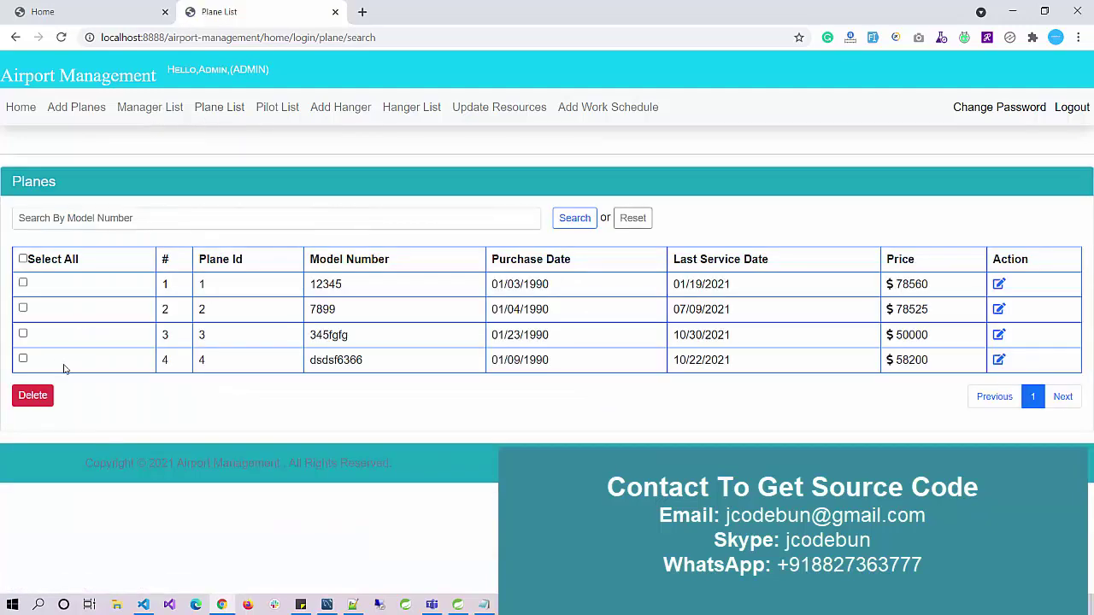
{"action": "left_click_drag", "start_coordinate": [71, 370], "coordinate": [941, 359]}
{"action": "left_click", "coordinate": [948, 358]}
Review the manager list, highlighting the manager's row, then open the pilot list
{"action": "left_click", "coordinate": [132, 118]}
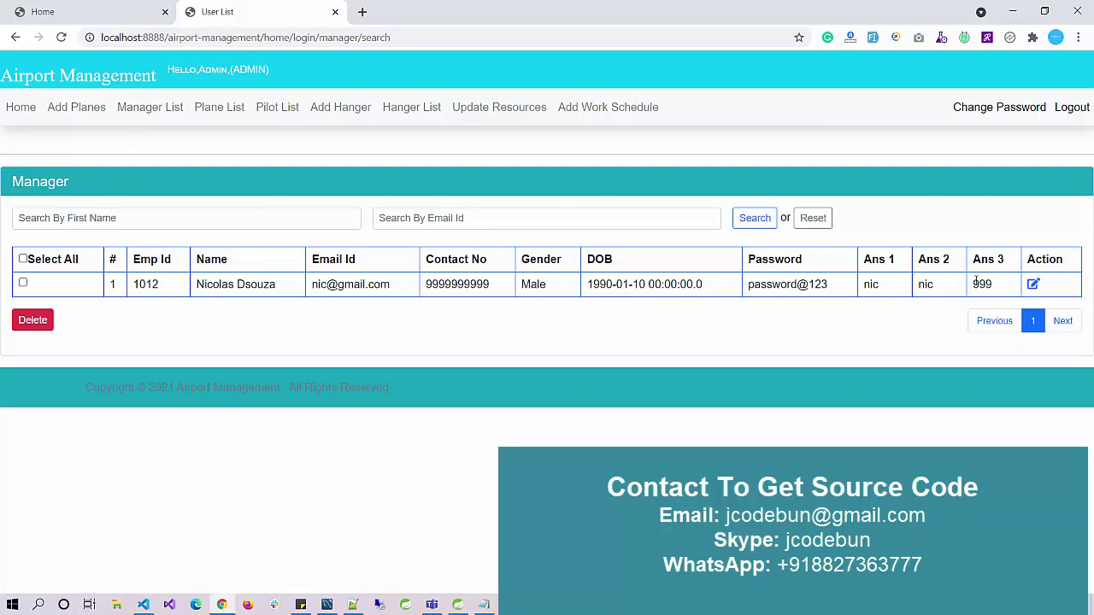
{"action": "left_click_drag", "start_coordinate": [913, 280], "coordinate": [37, 298]}
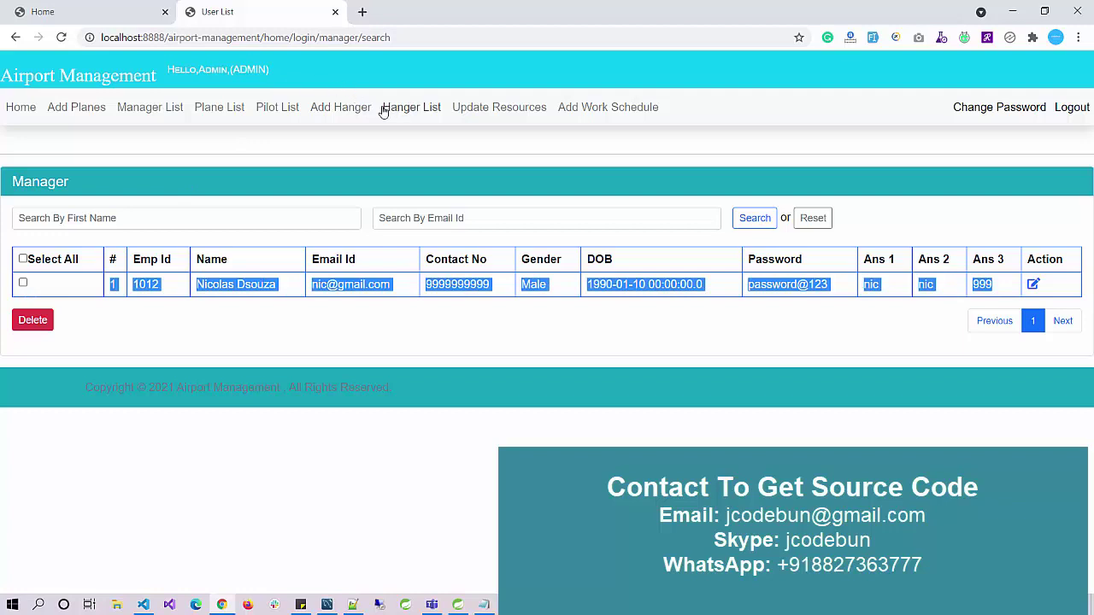
{"action": "left_click", "coordinate": [276, 113]}
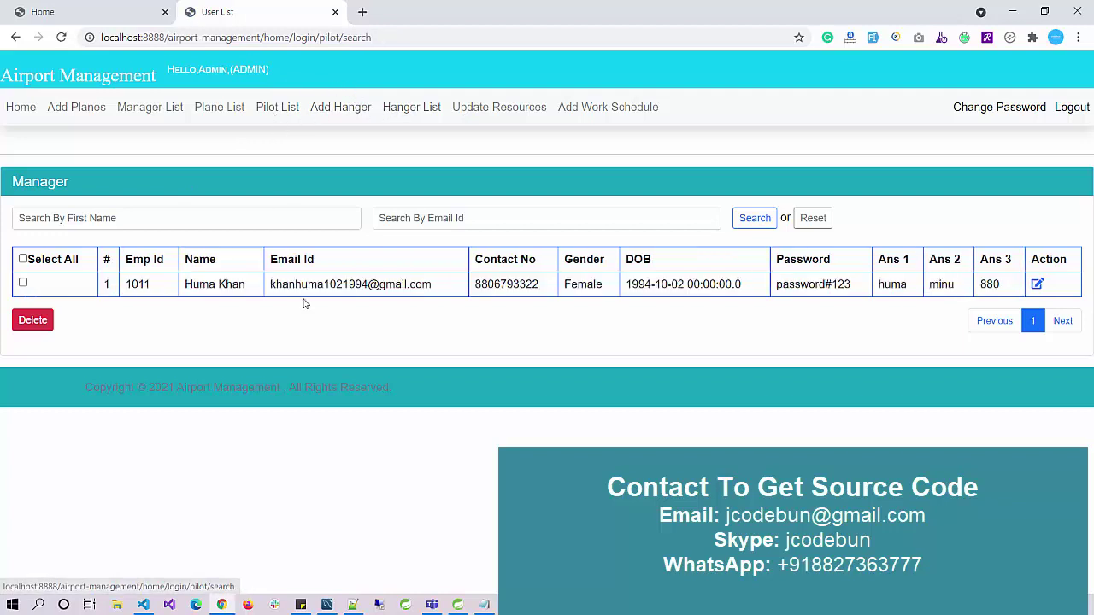
Add a hangar filled with form-filler sample data, save it, and highlight it in the hangar list
{"action": "left_click", "coordinate": [336, 111]}
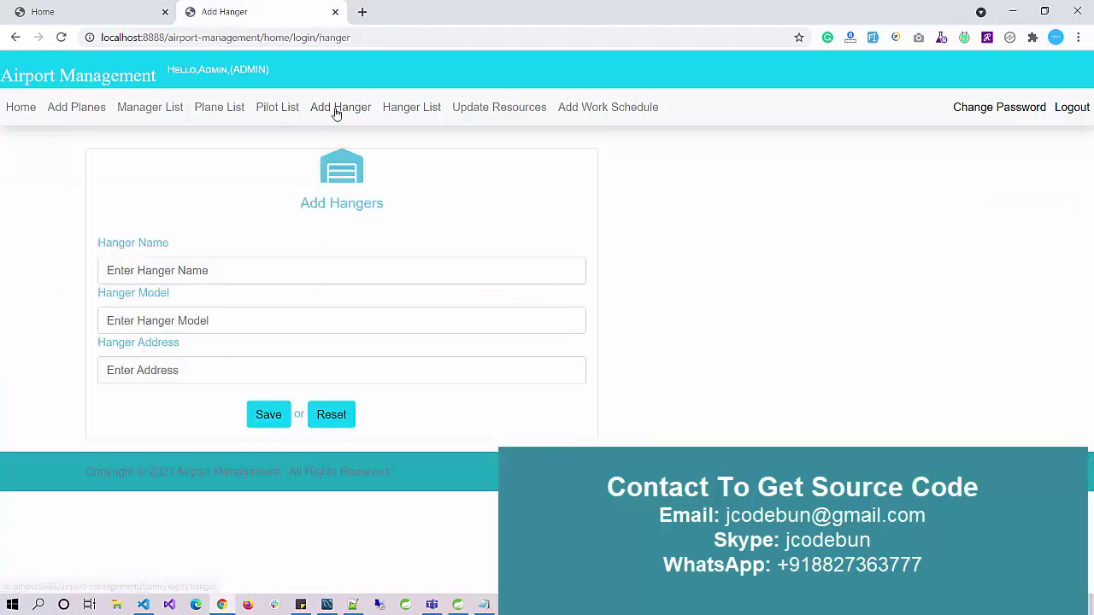
{"action": "left_click", "coordinate": [260, 268]}
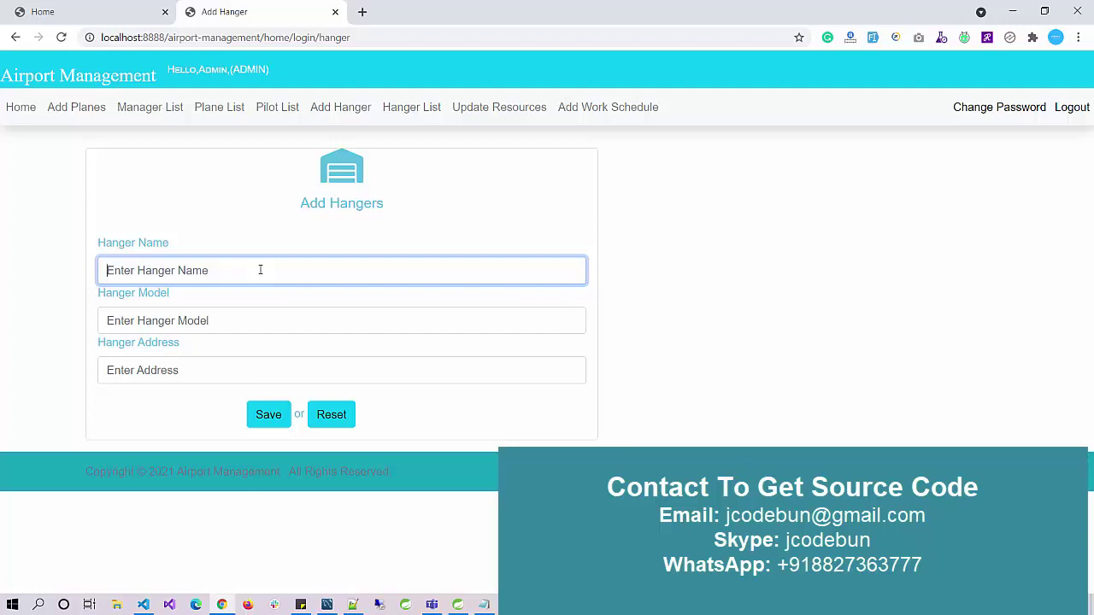
{"action": "type", "text": "New"}
{"action": "key", "text": "BackSpace"}
{"action": "key", "text": "BackSpace"}
{"action": "left_click", "coordinate": [872, 37]}
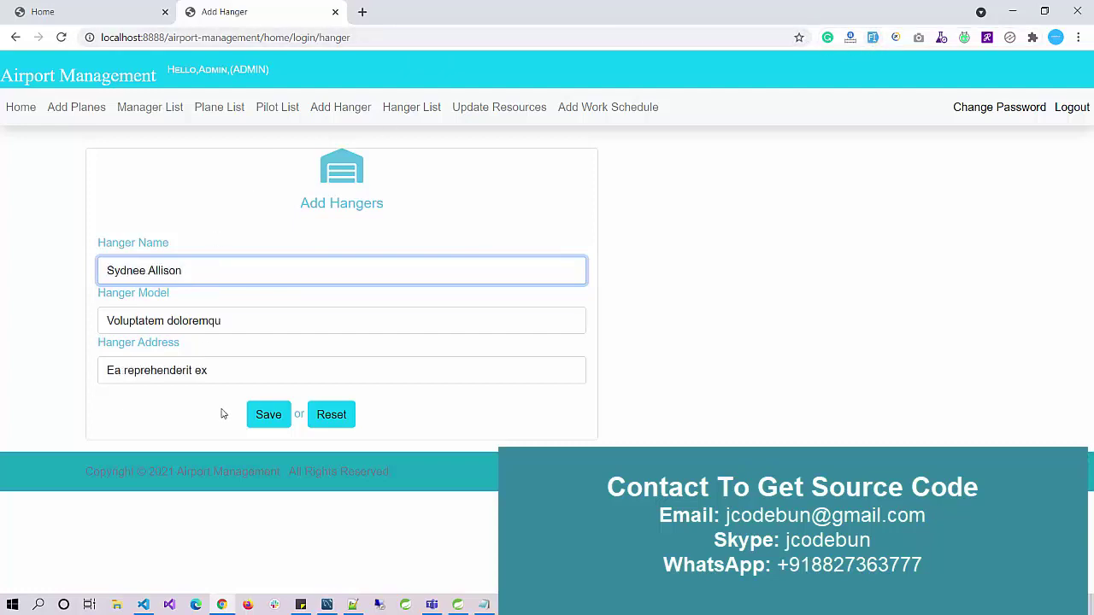
{"action": "left_click", "coordinate": [261, 417]}
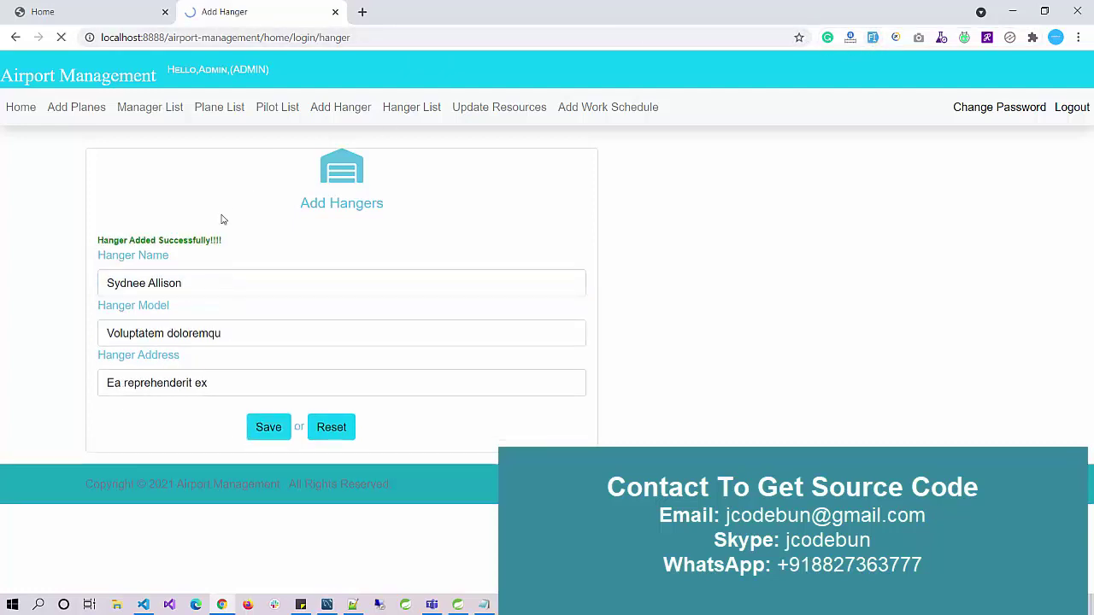
{"action": "left_click", "coordinate": [405, 113]}
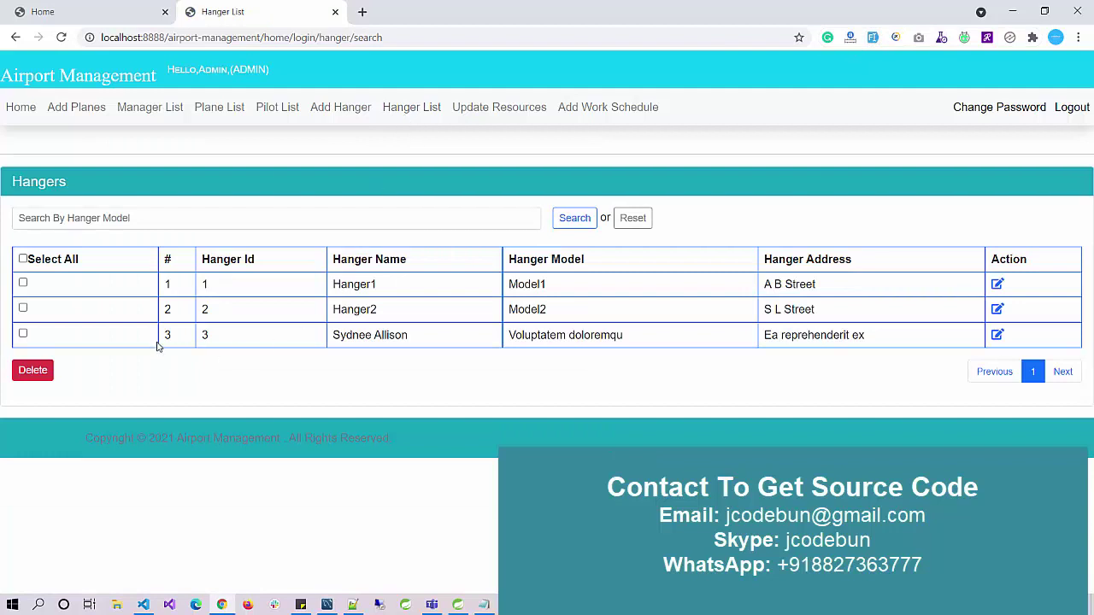
{"action": "left_click_drag", "start_coordinate": [156, 346], "coordinate": [770, 331]}
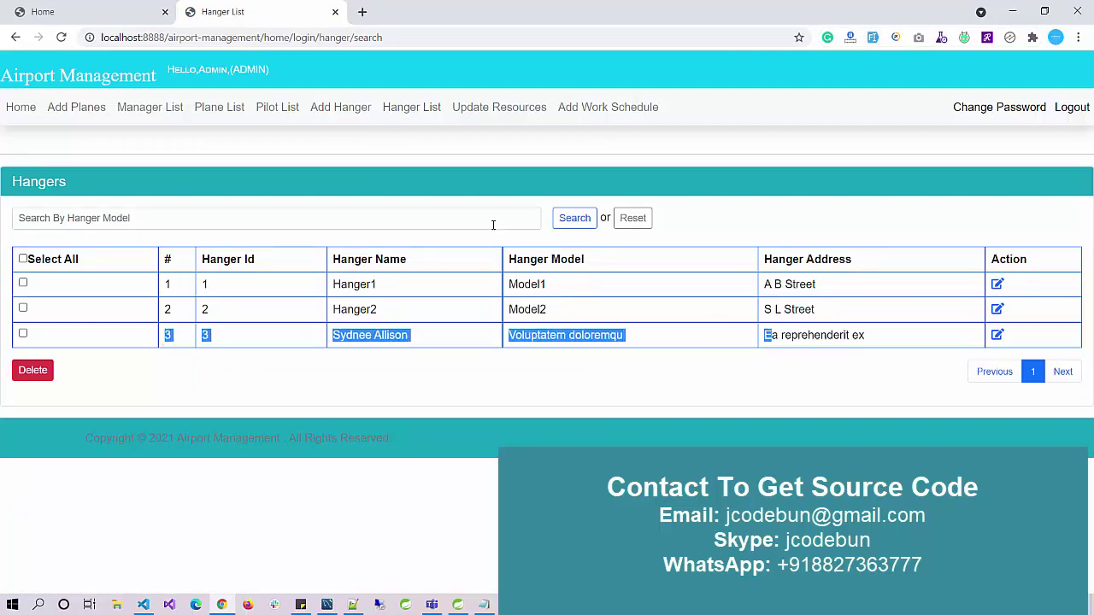
Add the waypoint 'dgdsgsd' under Update Resources and return to the resources overview
{"action": "left_click", "coordinate": [479, 119]}
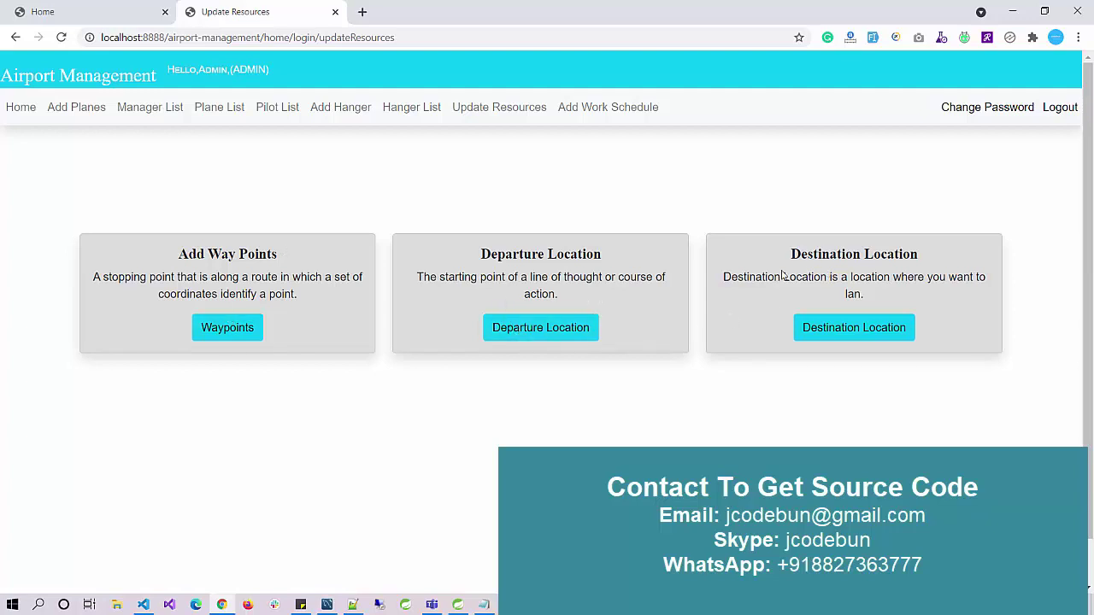
{"action": "left_click", "coordinate": [254, 333]}
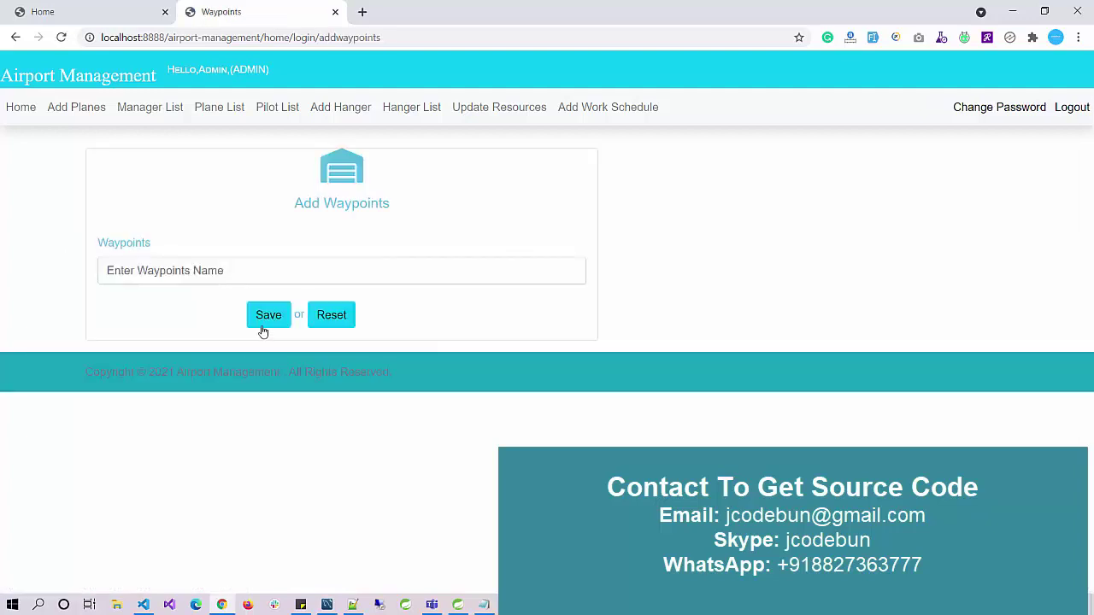
{"action": "left_click", "coordinate": [256, 276]}
{"action": "type", "text": "dgdsgsd"}
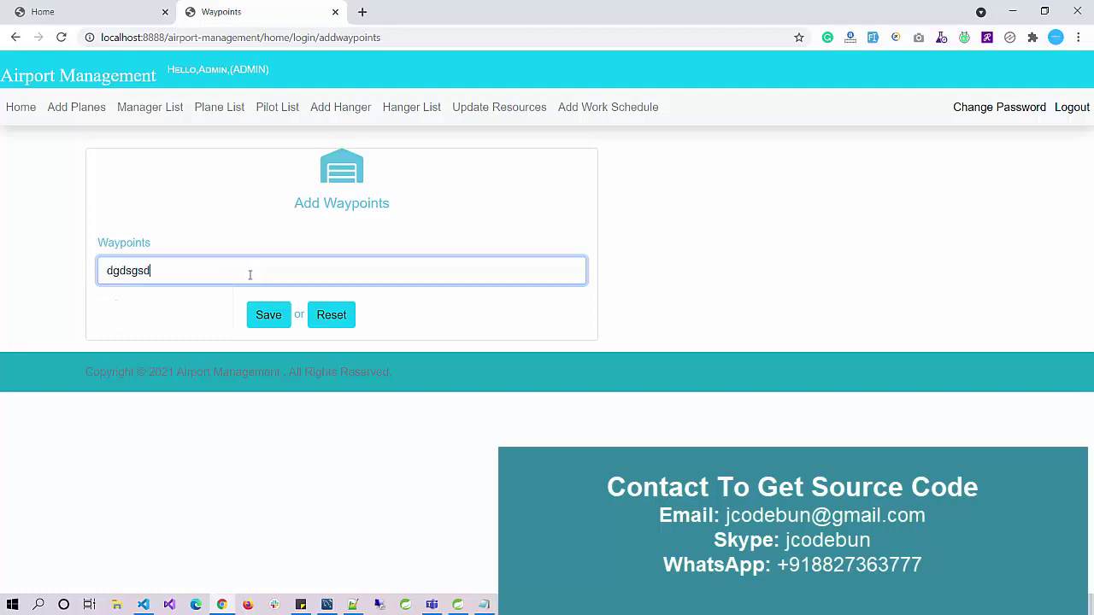
{"action": "left_click", "coordinate": [268, 316]}
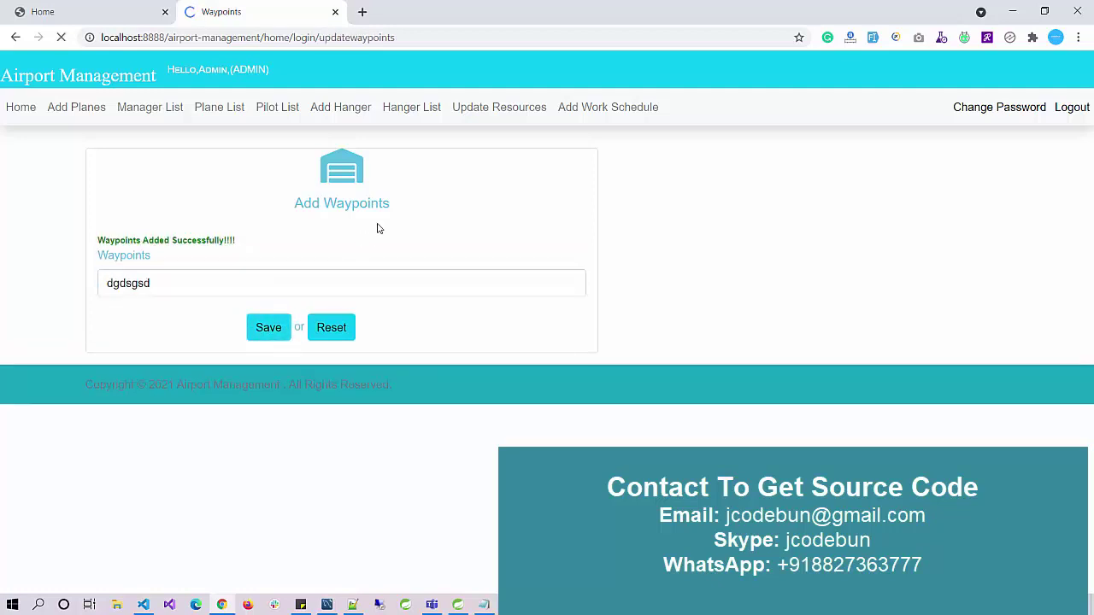
{"action": "left_click", "coordinate": [464, 109]}
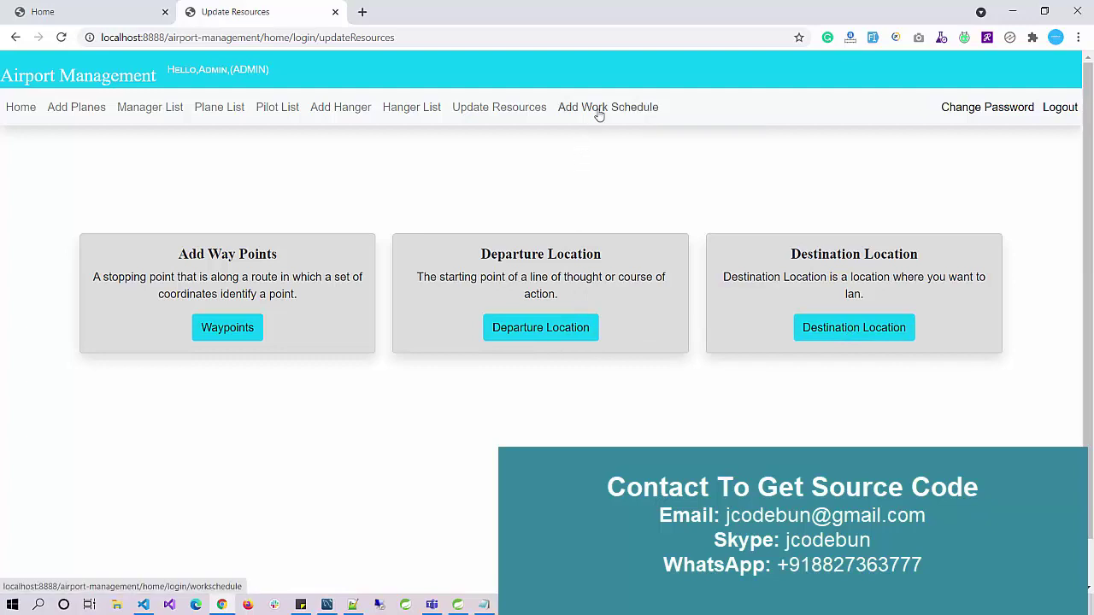
Begin a work schedule for pilot 1011 with Delhi as the destination
{"action": "left_click", "coordinate": [599, 116]}
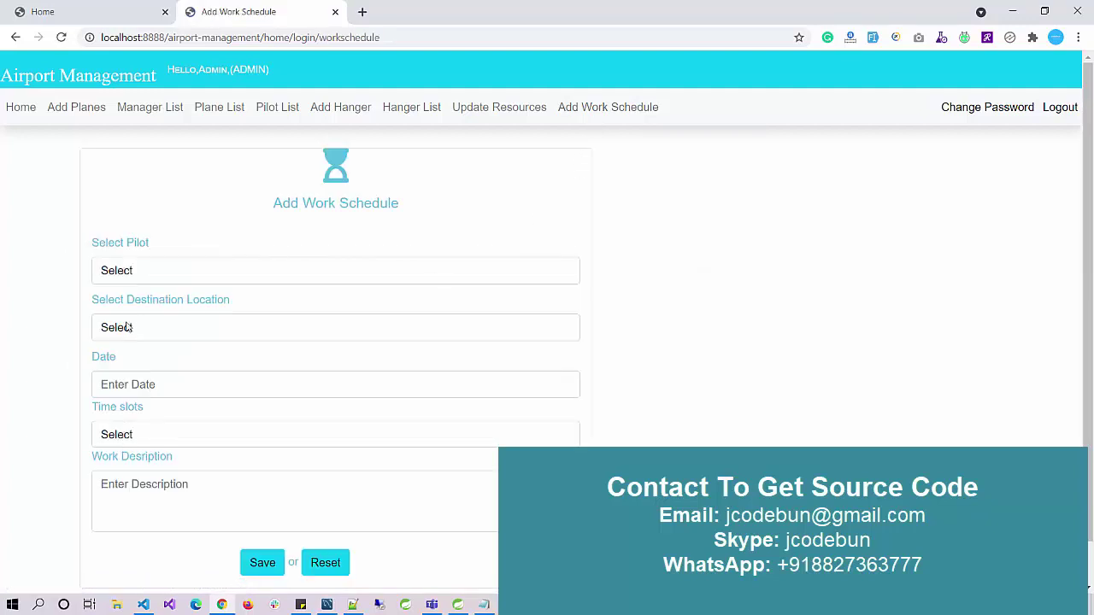
{"action": "left_click", "coordinate": [220, 283]}
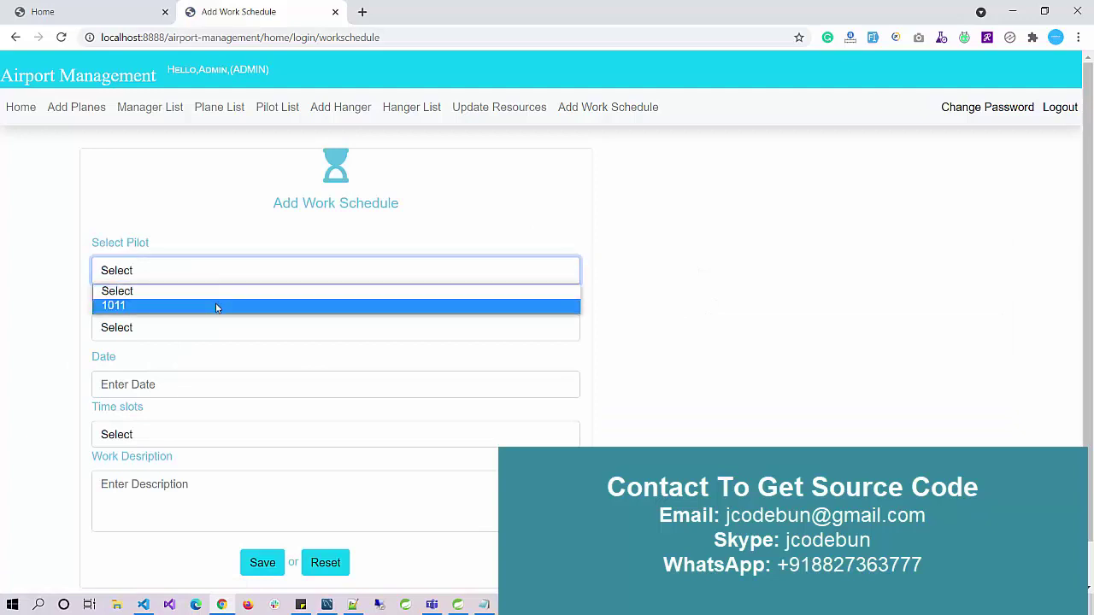
{"action": "left_click", "coordinate": [216, 306]}
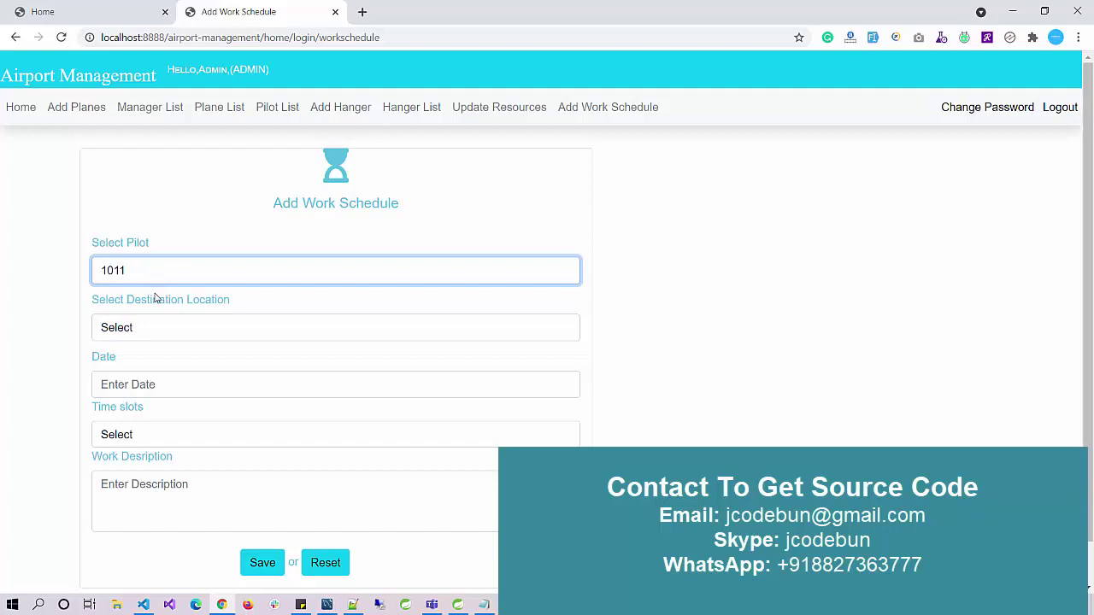
{"action": "left_click", "coordinate": [157, 325]}
{"action": "left_click", "coordinate": [158, 369]}
{"action": "scroll", "coordinate": [162, 368], "scroll_direction": "down", "scroll_amount": 1}
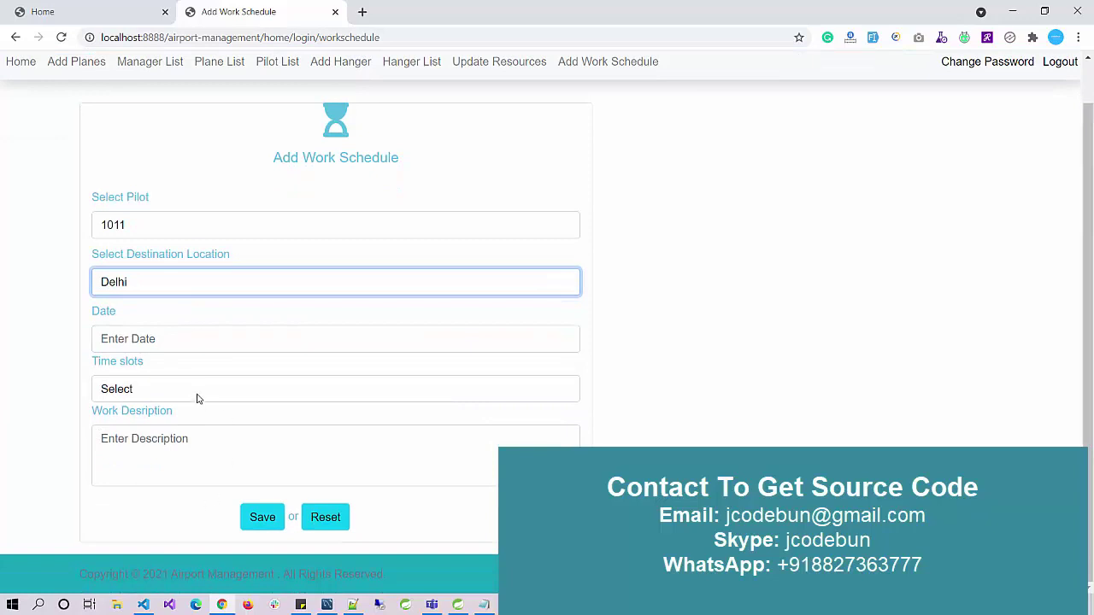
{"action": "scroll", "coordinate": [198, 389], "scroll_direction": "up", "scroll_amount": 1}
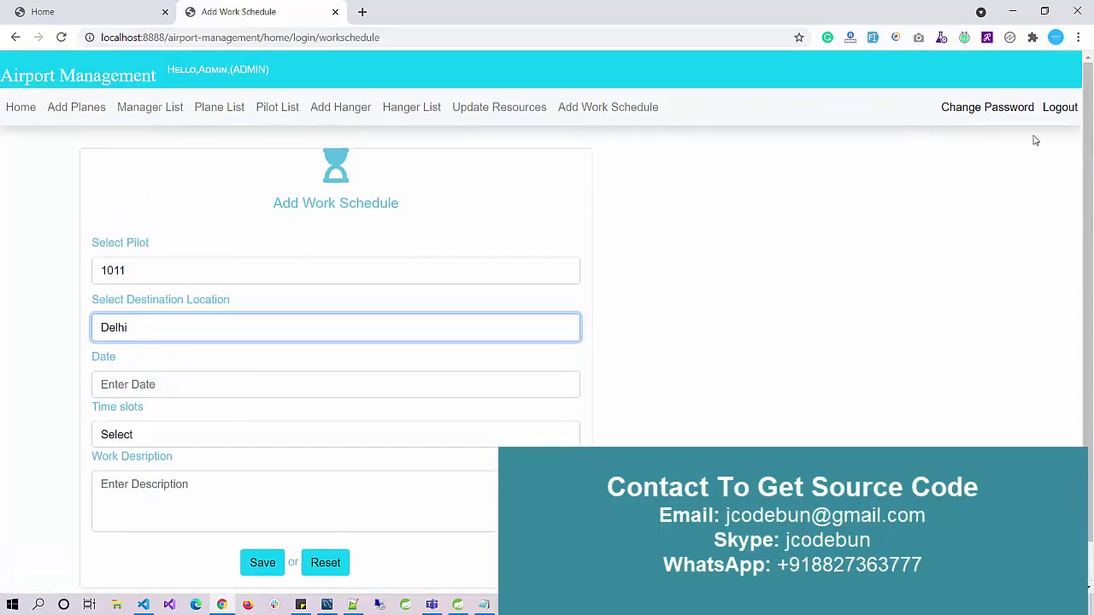
Log out of admin and paste the pilot's employee id from the database user table into the login form
{"action": "left_click", "coordinate": [1054, 117]}
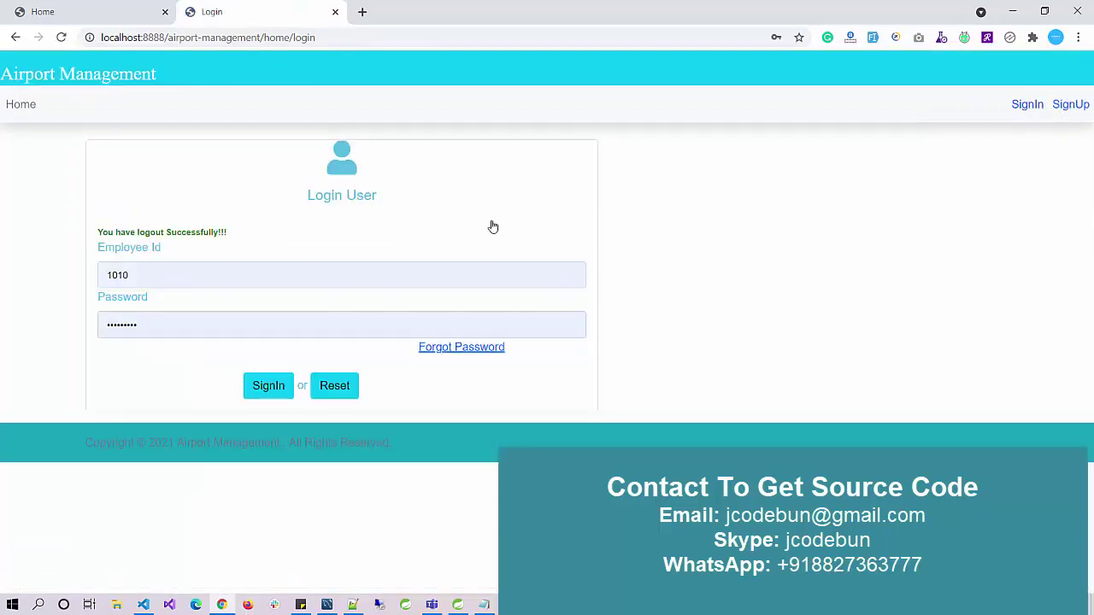
{"action": "left_click", "coordinate": [327, 605]}
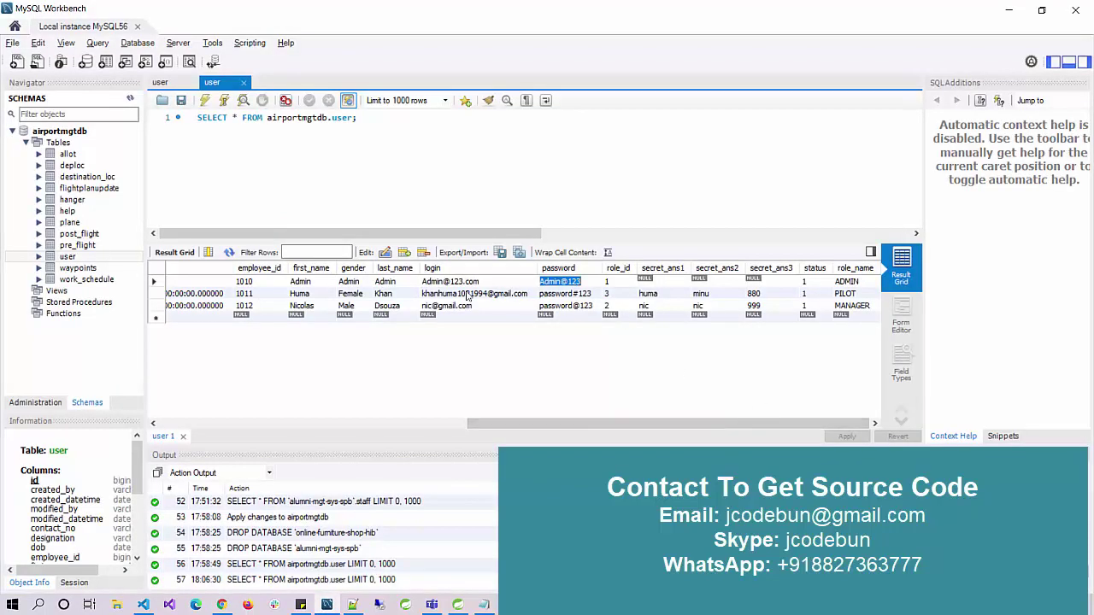
{"action": "left_click", "coordinate": [244, 293]}
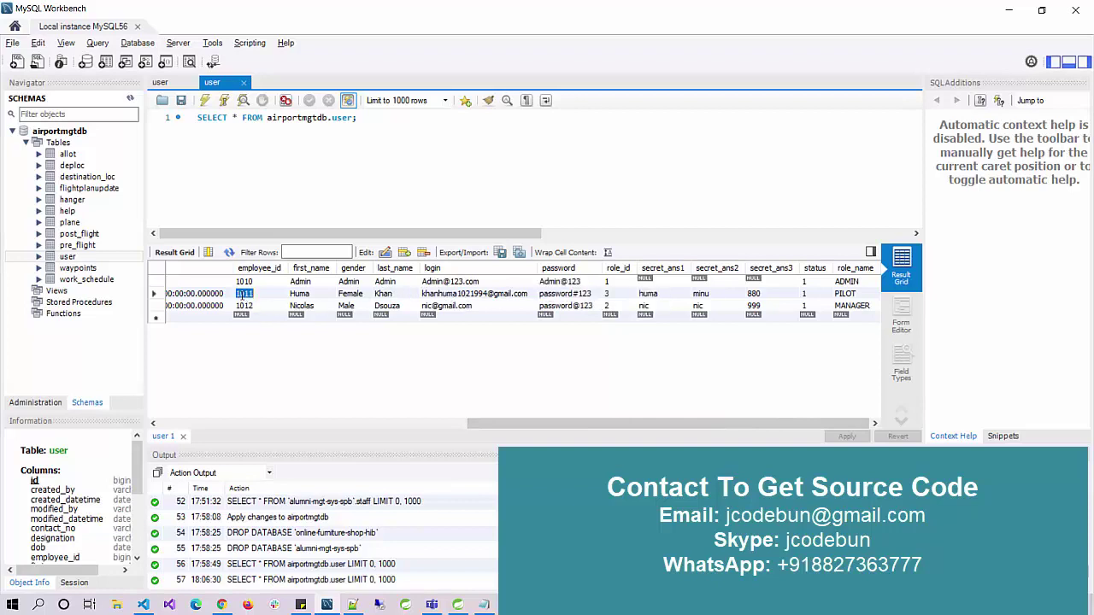
{"action": "key", "text": "alt+Tab"}
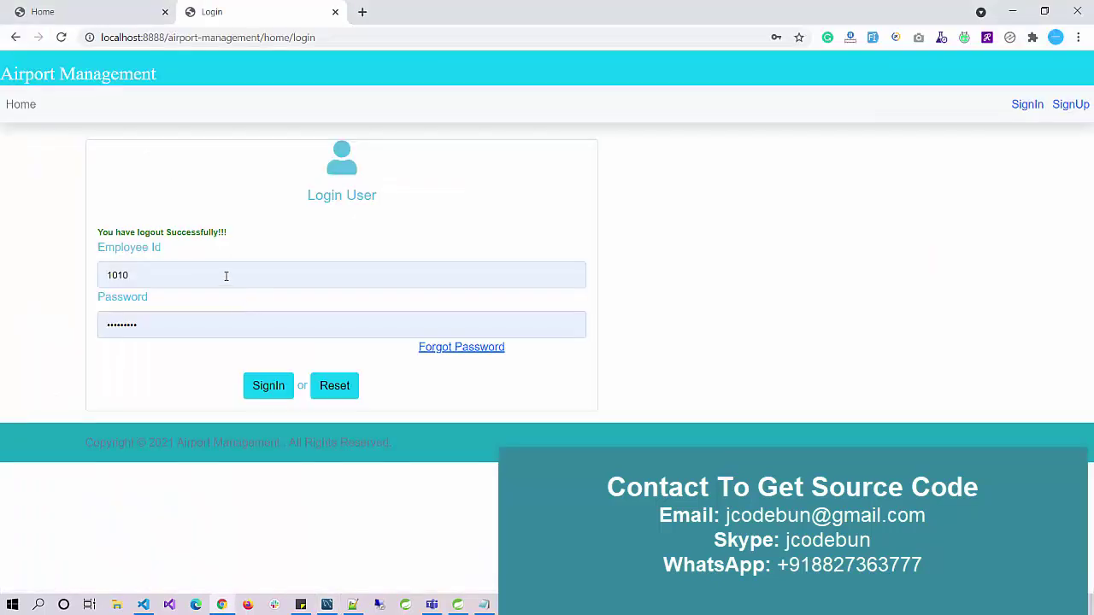
{"action": "double_click", "coordinate": [225, 274]}
{"action": "type", "text": "1011"}
Paste the pilot's password from the user table and sign in as the pilot
{"action": "key", "text": "alt+Tab"}
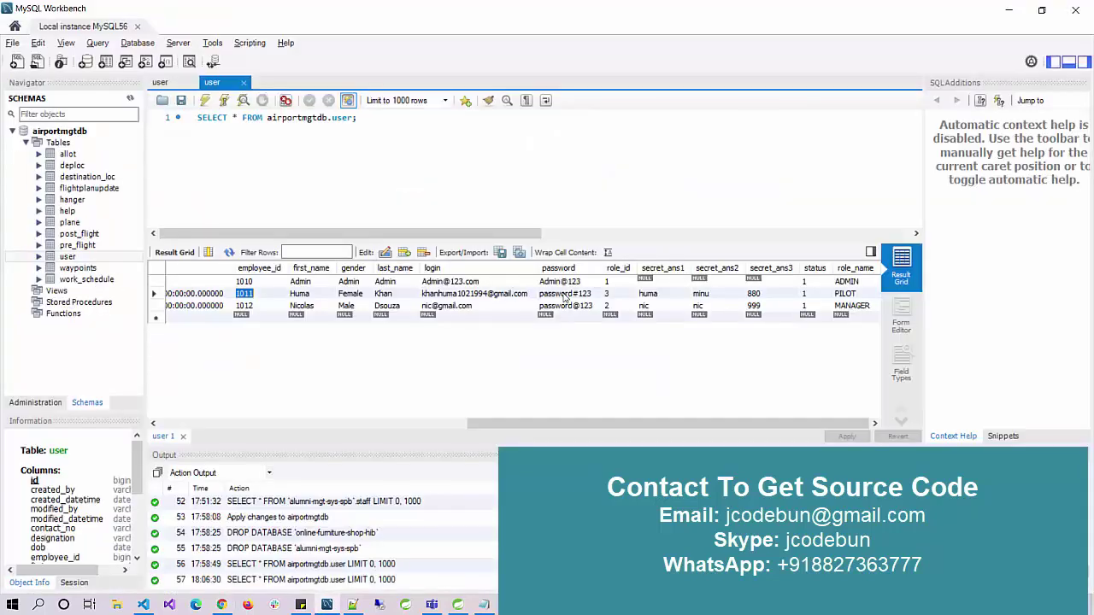
{"action": "double_click", "coordinate": [565, 293]}
{"action": "key", "text": "alt+Tab"}
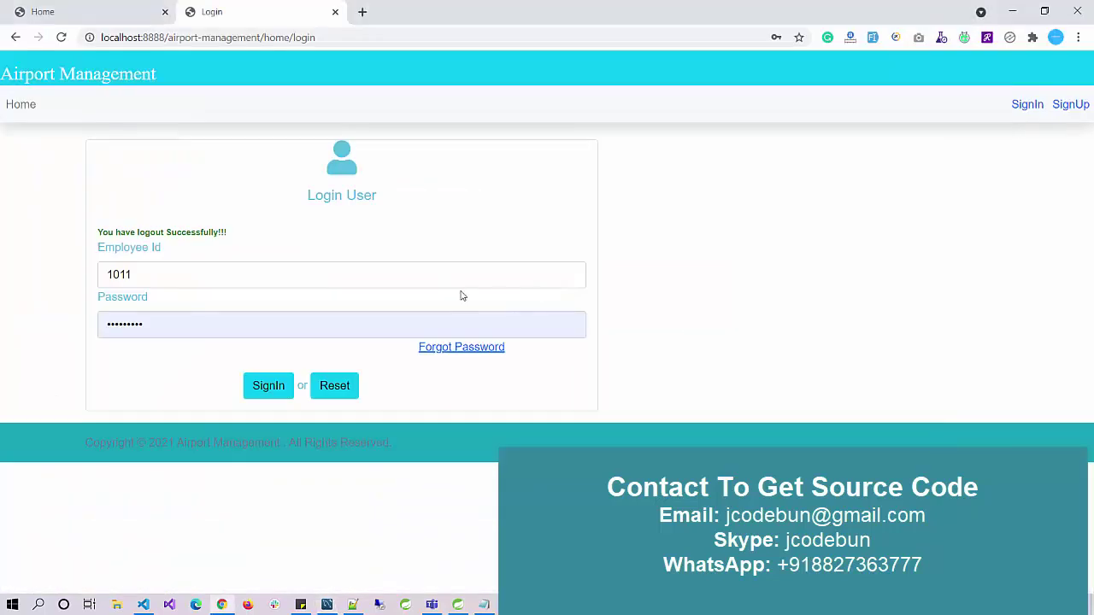
{"action": "double_click", "coordinate": [194, 323]}
{"action": "key", "text": "ctrl+v"}
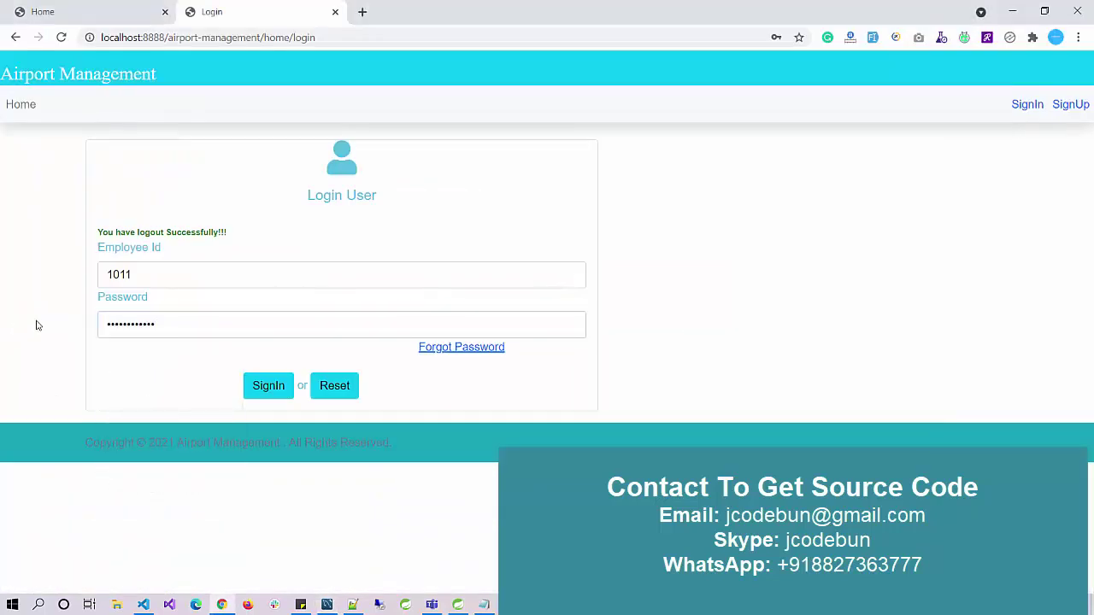
{"action": "key", "text": "alt+Tab"}
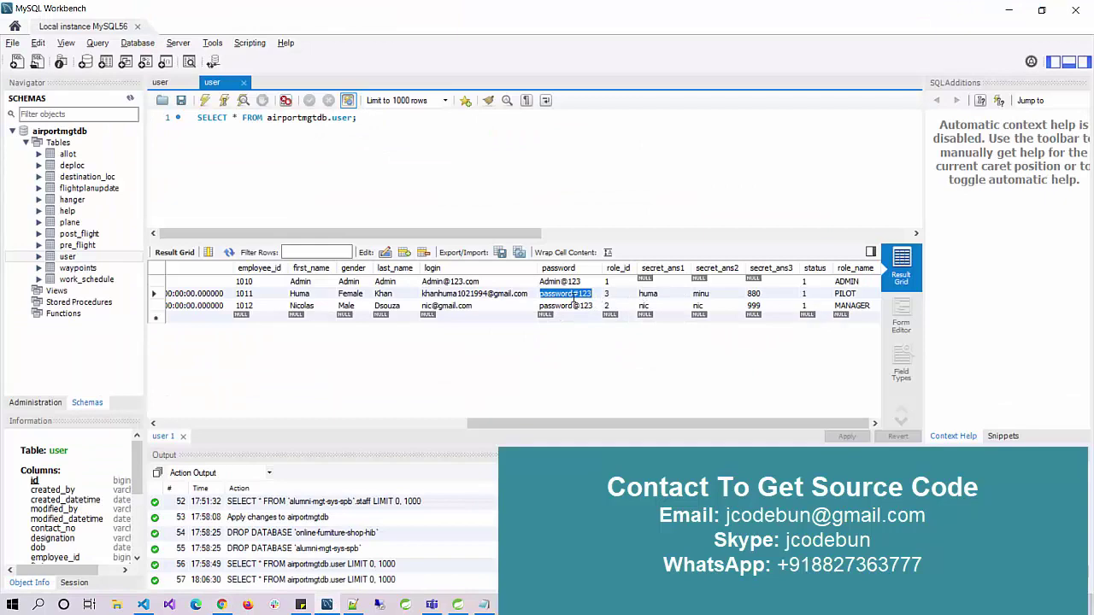
{"action": "key", "text": "alt+Tab"}
{"action": "left_click", "coordinate": [257, 391]}
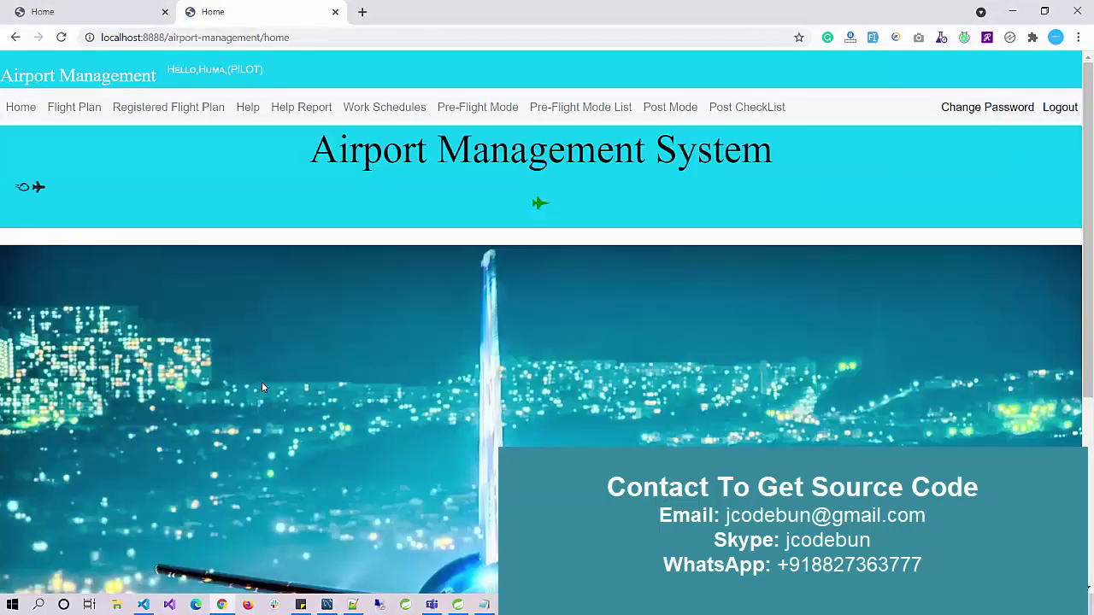
Start a flight plan for plane 12345 departing Delhi via waypoint EIXB
{"action": "left_click", "coordinate": [57, 118]}
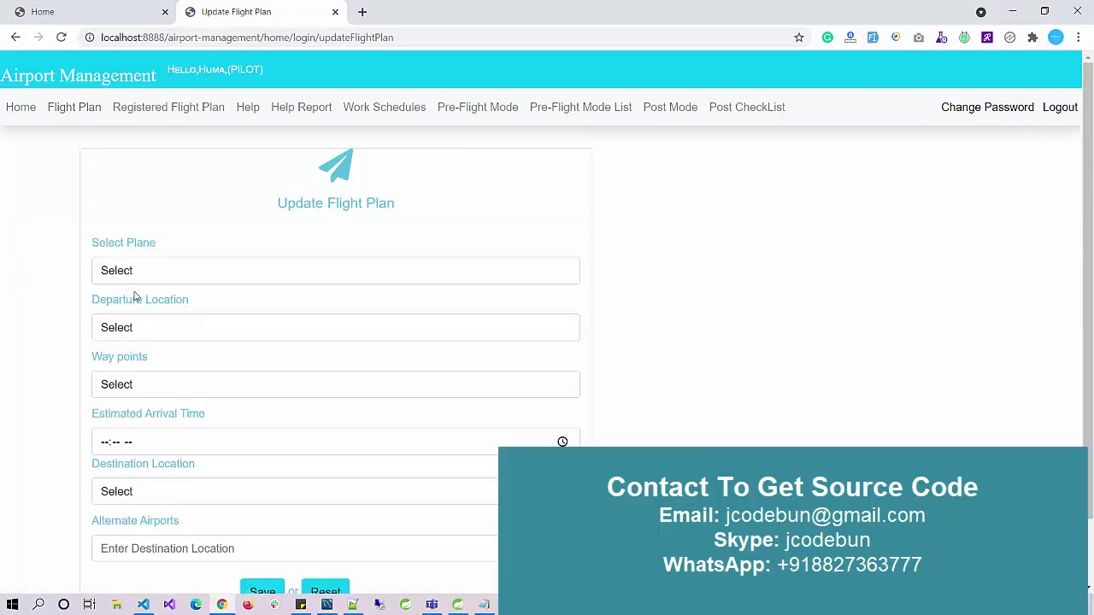
{"action": "left_click", "coordinate": [162, 280]}
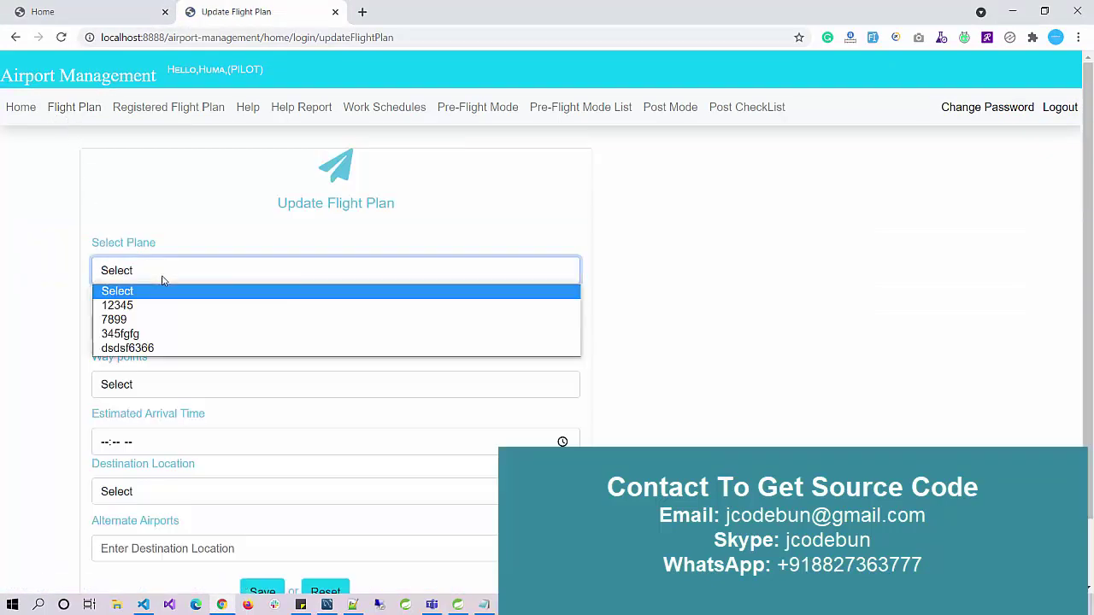
{"action": "left_click", "coordinate": [156, 334]}
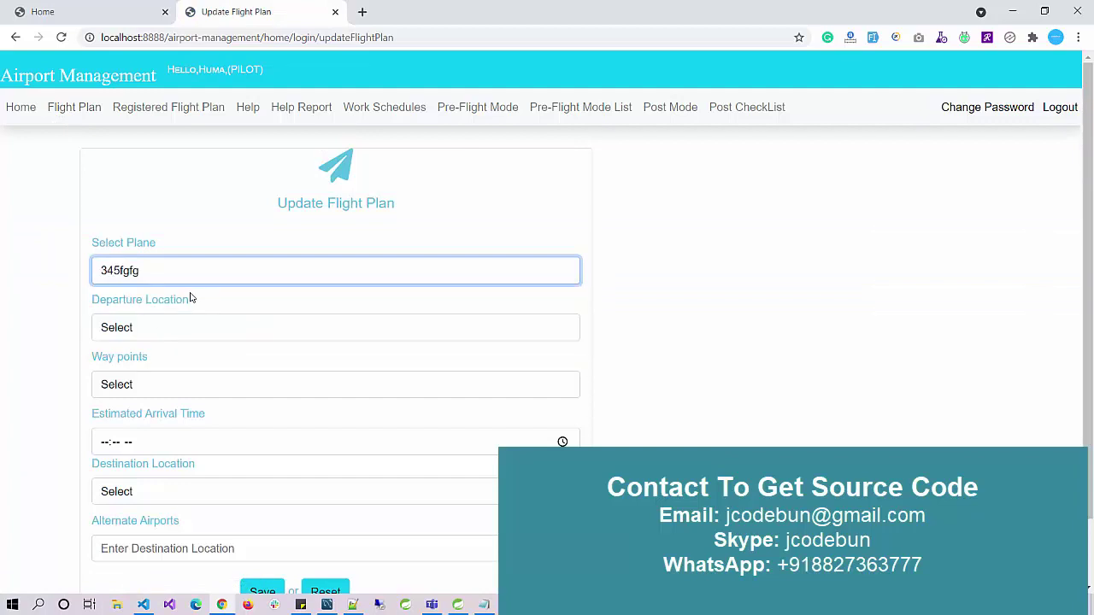
{"action": "scroll", "coordinate": [190, 297], "scroll_direction": "down", "scroll_amount": 1}
{"action": "left_click", "coordinate": [171, 200]}
{"action": "left_click", "coordinate": [150, 234]}
{"action": "left_click", "coordinate": [142, 266]}
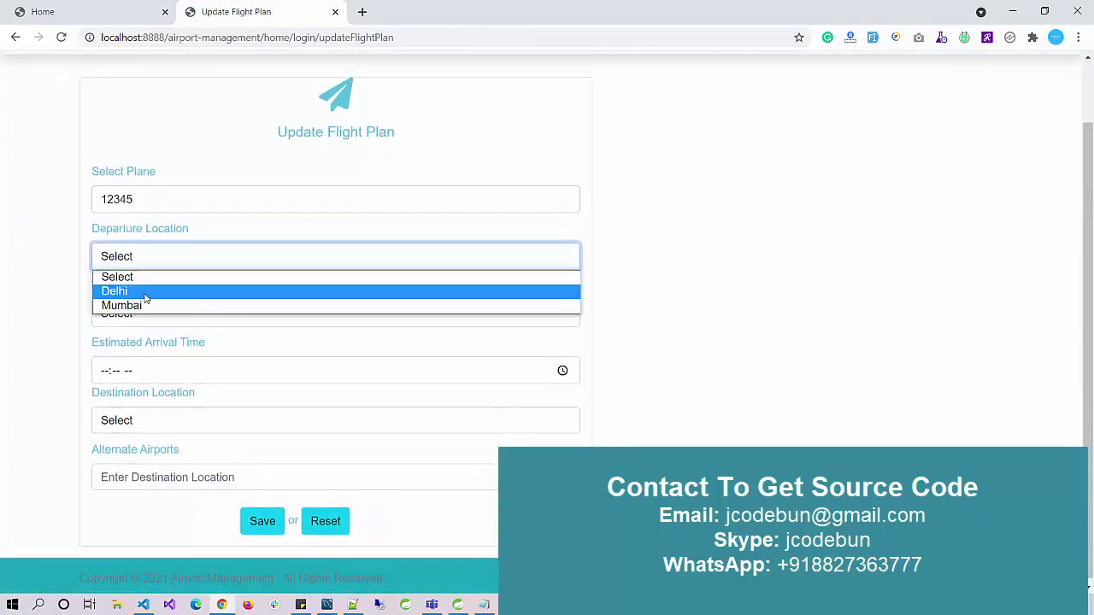
{"action": "left_click", "coordinate": [145, 292]}
{"action": "left_click", "coordinate": [149, 313]}
{"action": "left_click", "coordinate": [146, 366]}
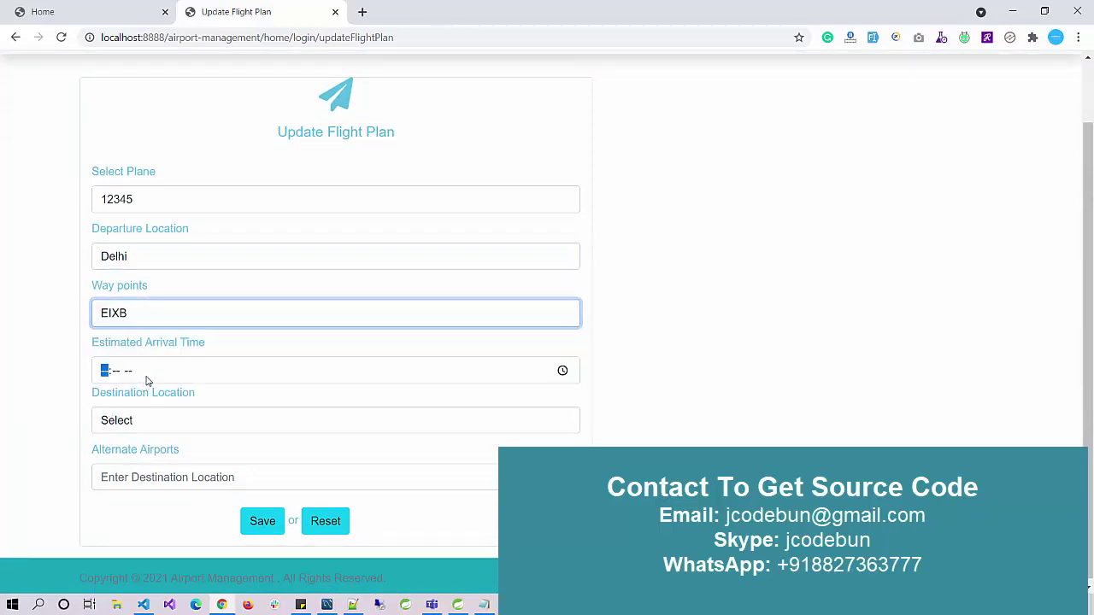
Set arrival 06:15 PM, destination Delhi and alternate airport 'dvcv', then save the plan
{"action": "left_click", "coordinate": [146, 381]}
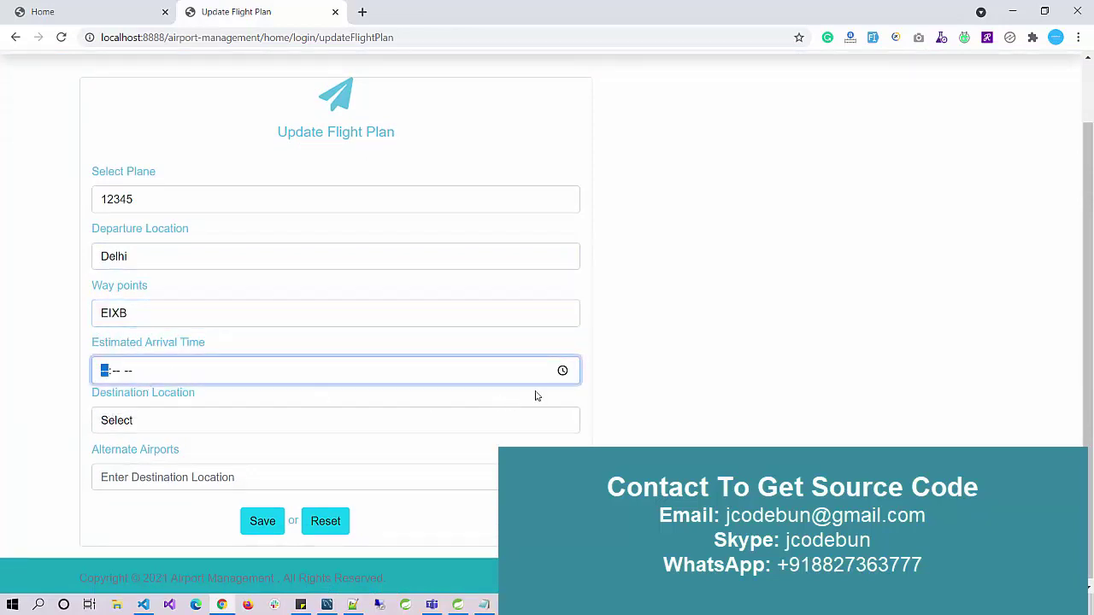
{"action": "left_click", "coordinate": [562, 370]}
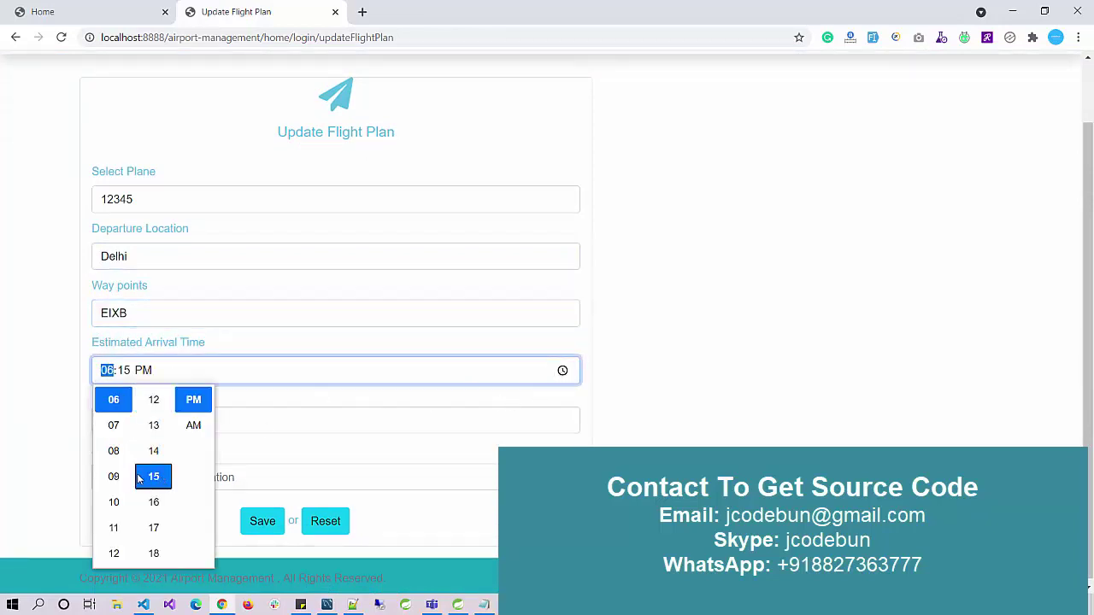
{"action": "left_click", "coordinate": [331, 376]}
{"action": "left_click", "coordinate": [169, 430]}
{"action": "left_click", "coordinate": [161, 452]}
{"action": "left_click", "coordinate": [158, 468]}
{"action": "type", "text": "dvcv"}
{"action": "left_click", "coordinate": [259, 521]}
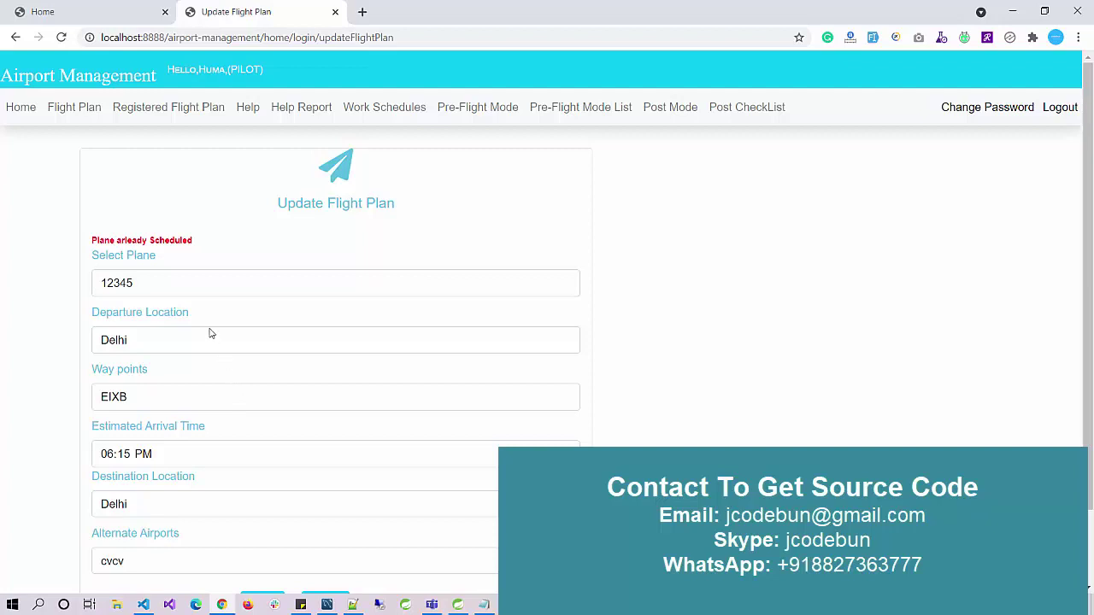
Switch the plane to 345fgfg, save again, and check the new row in Registered Flight Plans
{"action": "left_click", "coordinate": [169, 282]}
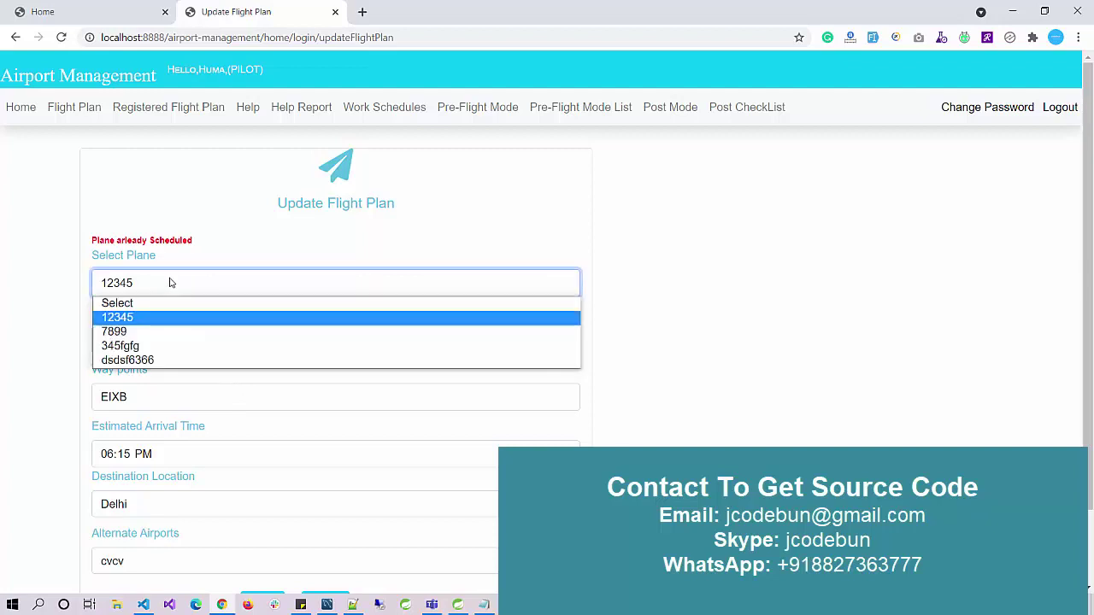
{"action": "left_click", "coordinate": [149, 346]}
{"action": "scroll", "coordinate": [219, 312], "scroll_direction": "down", "scroll_amount": 1}
{"action": "left_click", "coordinate": [240, 519]}
{"action": "left_click_drag", "start_coordinate": [240, 244], "coordinate": [3, 251]}
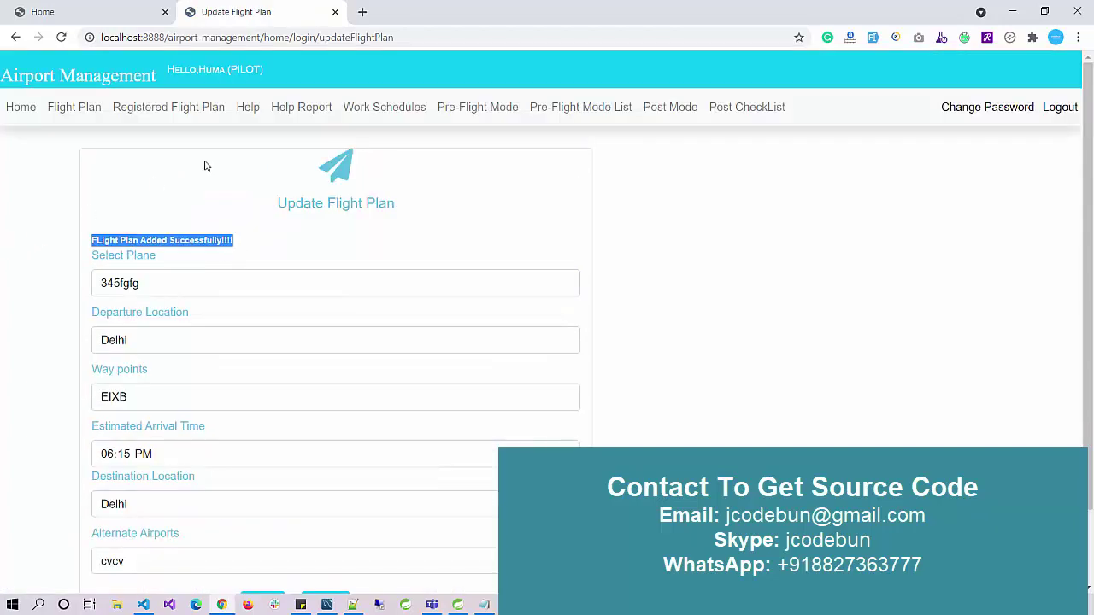
{"action": "left_click", "coordinate": [187, 118]}
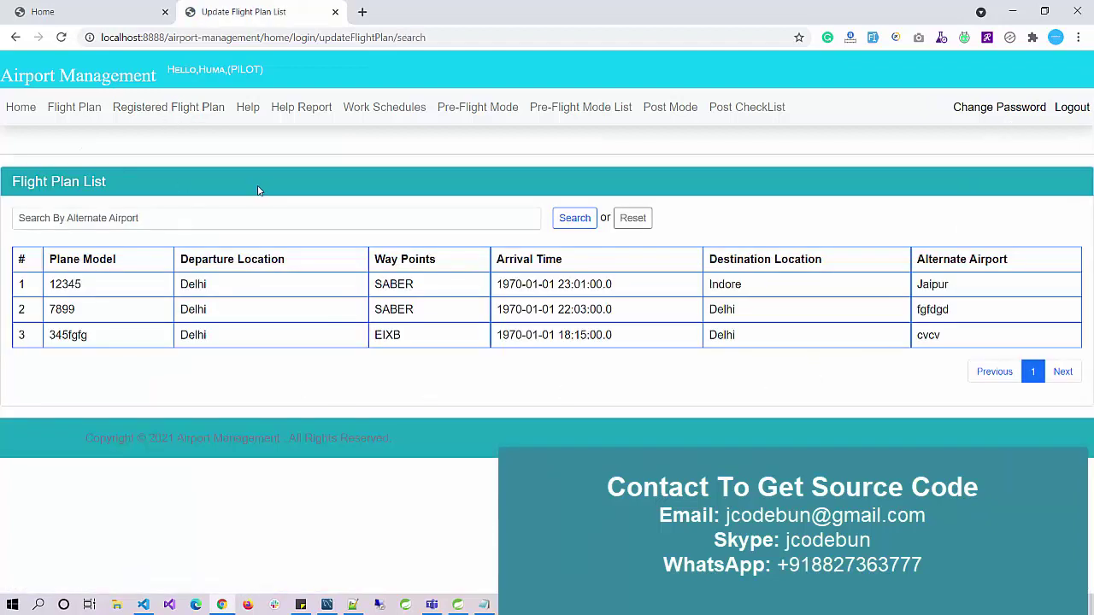
{"action": "left_click_drag", "start_coordinate": [957, 341], "coordinate": [122, 298]}
Browse the Help and Help Report pages, then review the pilot's two Delhi work schedules
{"action": "left_click", "coordinate": [242, 112]}
{"action": "left_click", "coordinate": [297, 111]}
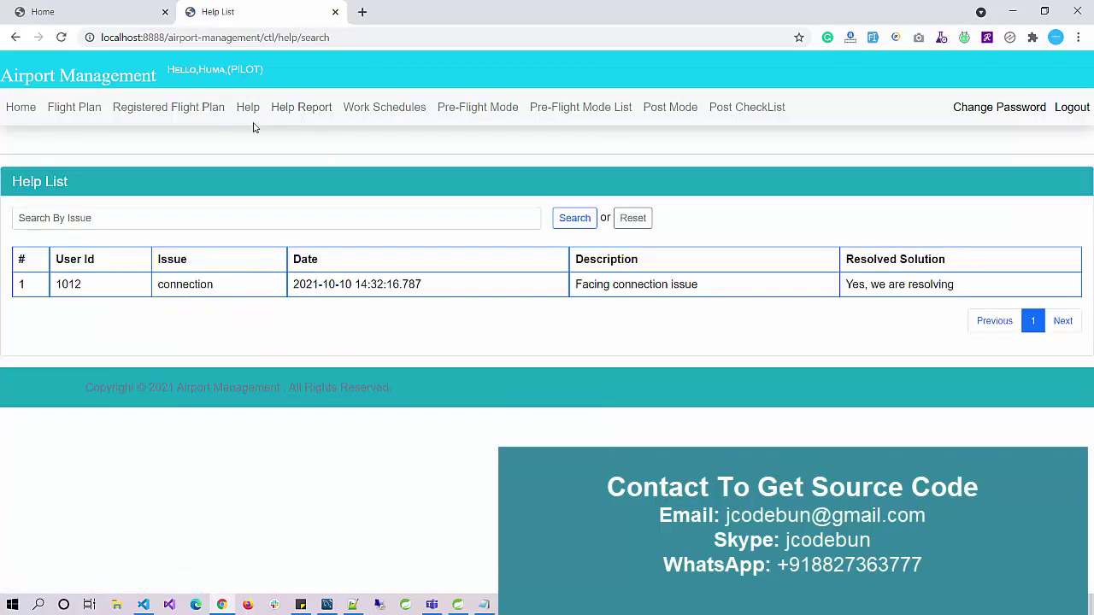
{"action": "left_click", "coordinate": [383, 109]}
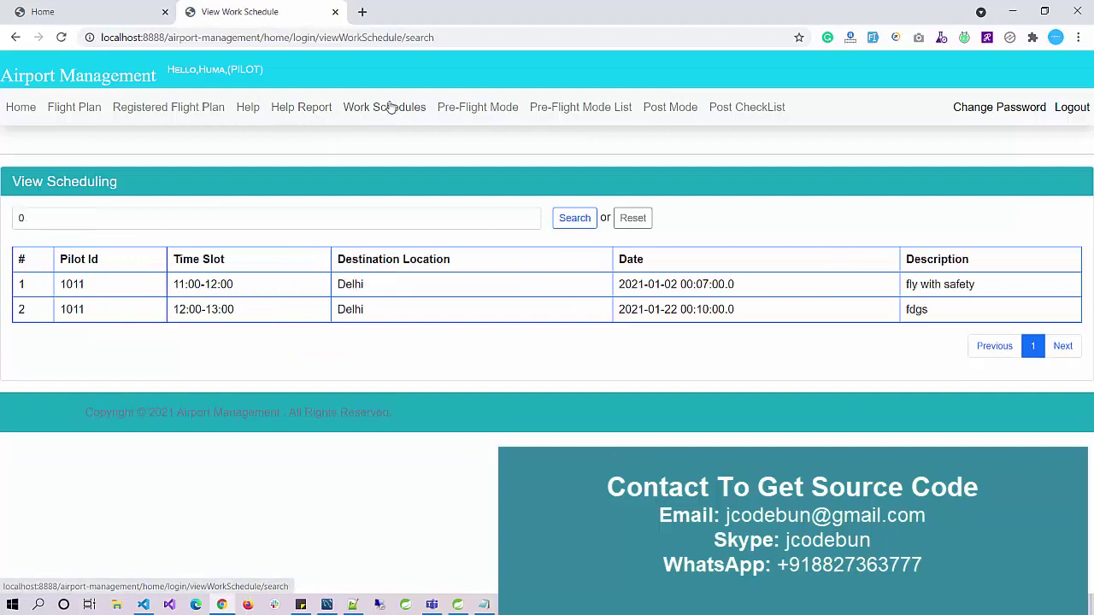
{"action": "left_click_drag", "start_coordinate": [927, 310], "coordinate": [256, 277]}
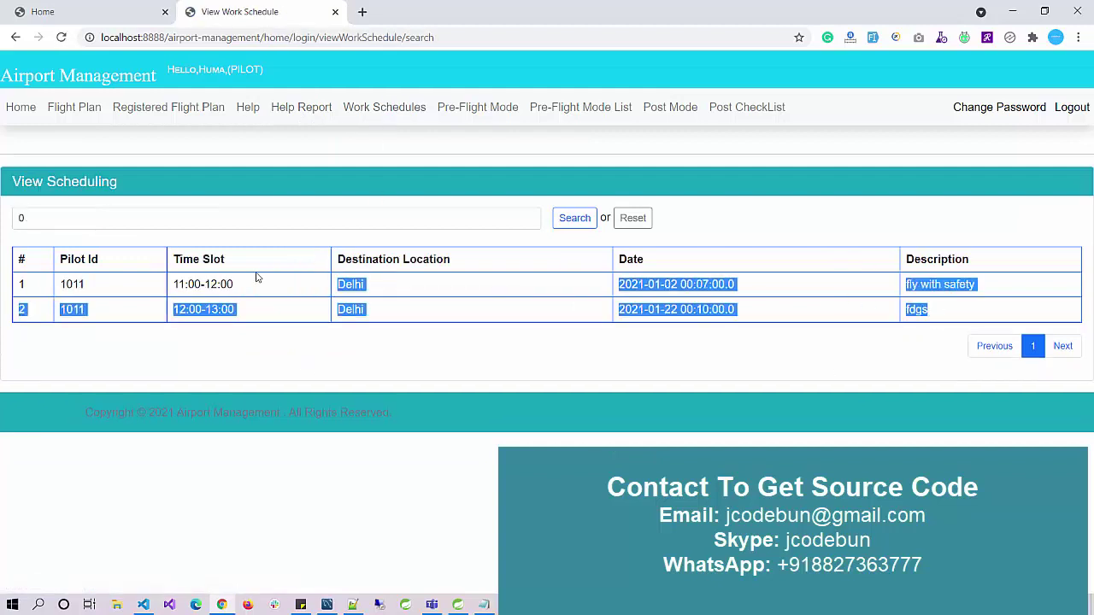
In the pre-flight check list, choose plane 12345 and set laptop power to ON
{"action": "left_click", "coordinate": [463, 109]}
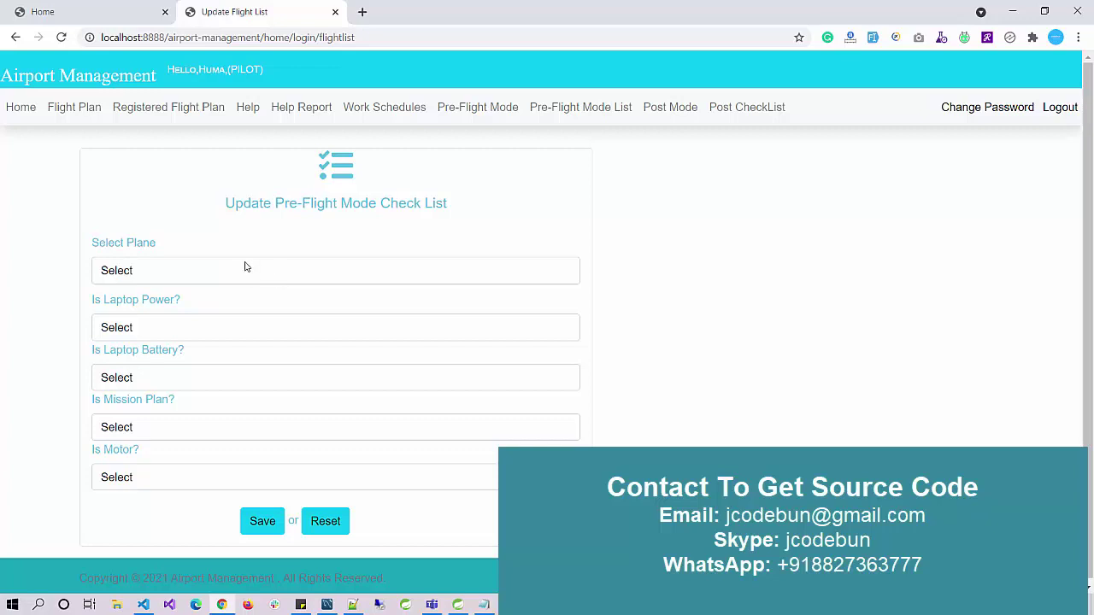
{"action": "left_click", "coordinate": [136, 278]}
{"action": "left_click", "coordinate": [135, 307]}
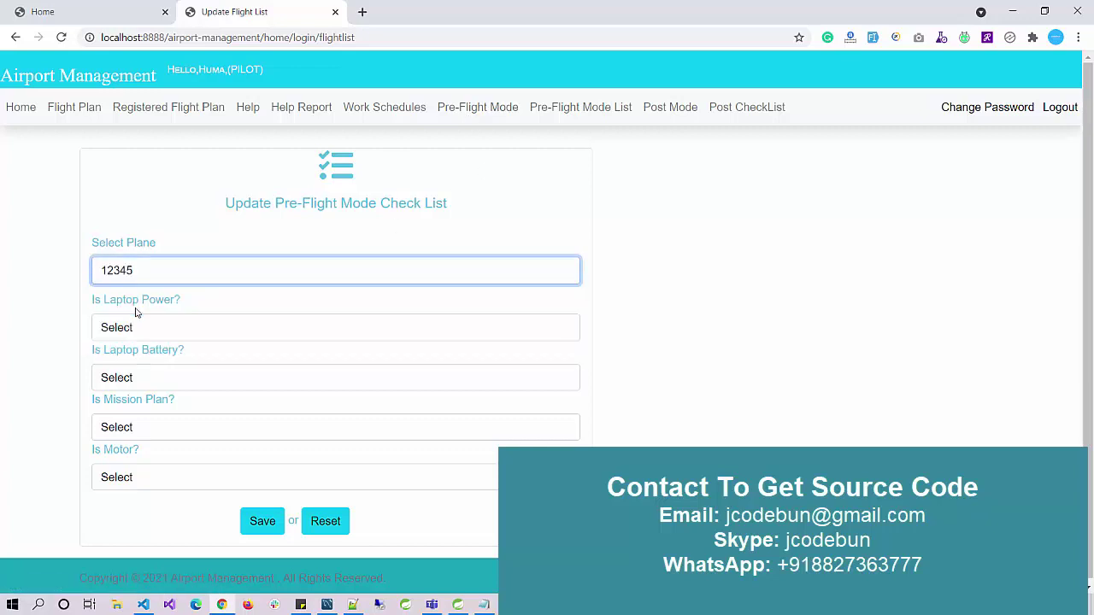
{"action": "left_click", "coordinate": [133, 330]}
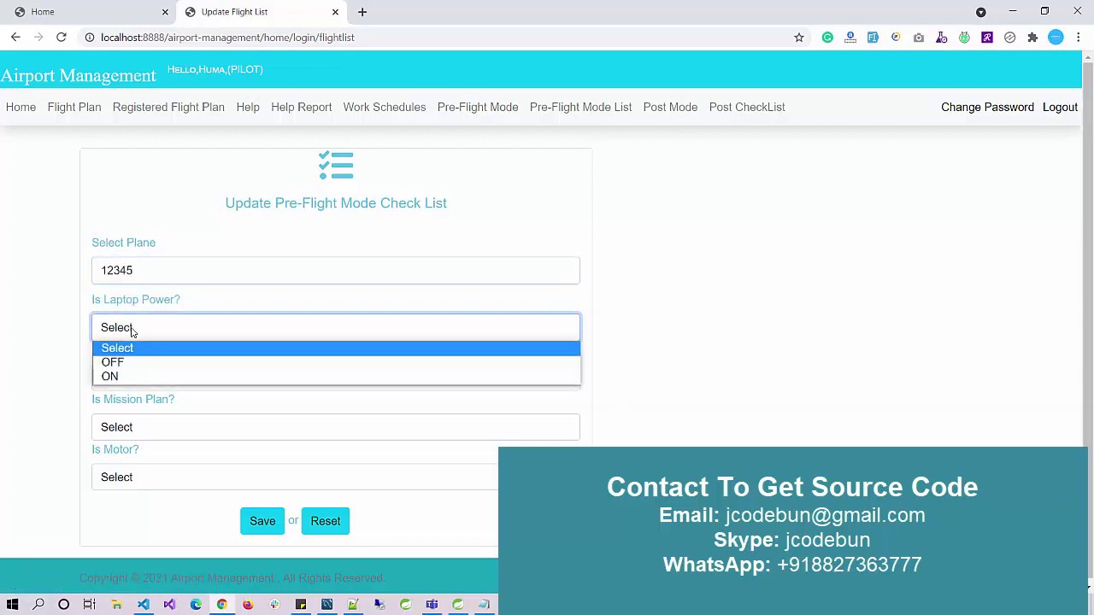
{"action": "left_click", "coordinate": [124, 377]}
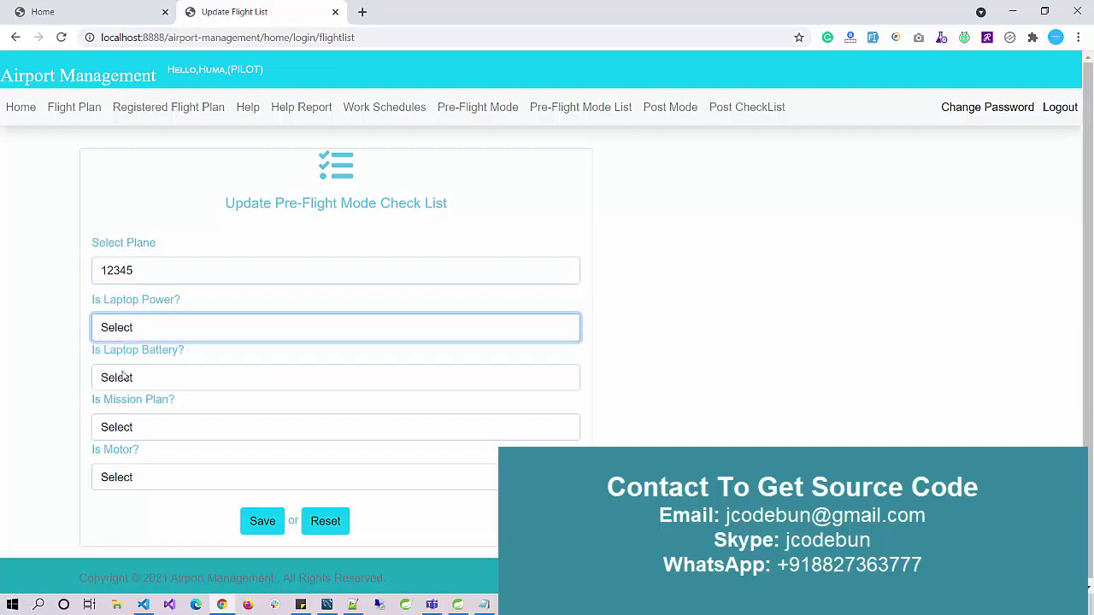
{"action": "left_click", "coordinate": [147, 322]}
{"action": "left_click", "coordinate": [147, 366]}
{"action": "left_click", "coordinate": [156, 330]}
{"action": "left_click", "coordinate": [140, 381]}
Set battery Full Charged, mission plan Start, motor Secured, save, and view the Pre-Flight List
{"action": "left_click", "coordinate": [144, 383]}
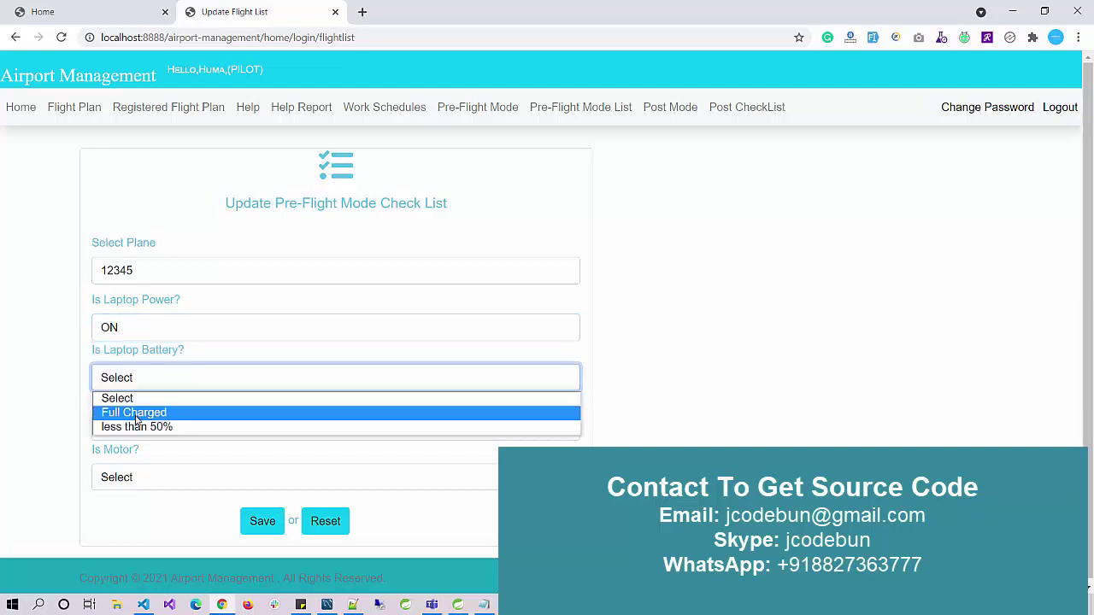
{"action": "left_click", "coordinate": [138, 413]}
{"action": "left_click", "coordinate": [138, 427]}
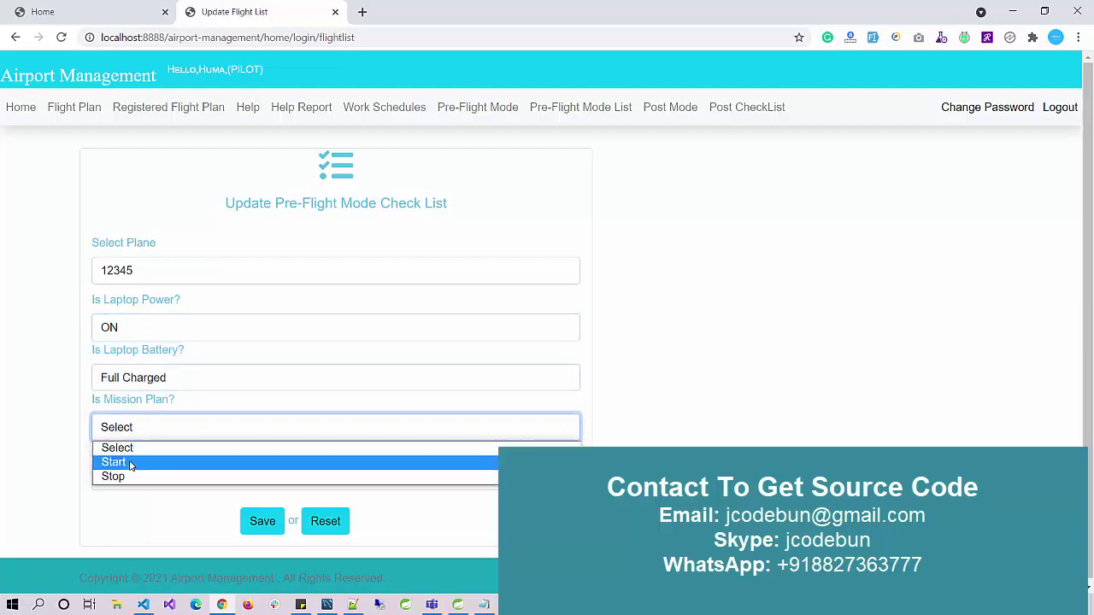
{"action": "left_click", "coordinate": [131, 462]}
{"action": "left_click", "coordinate": [130, 478]}
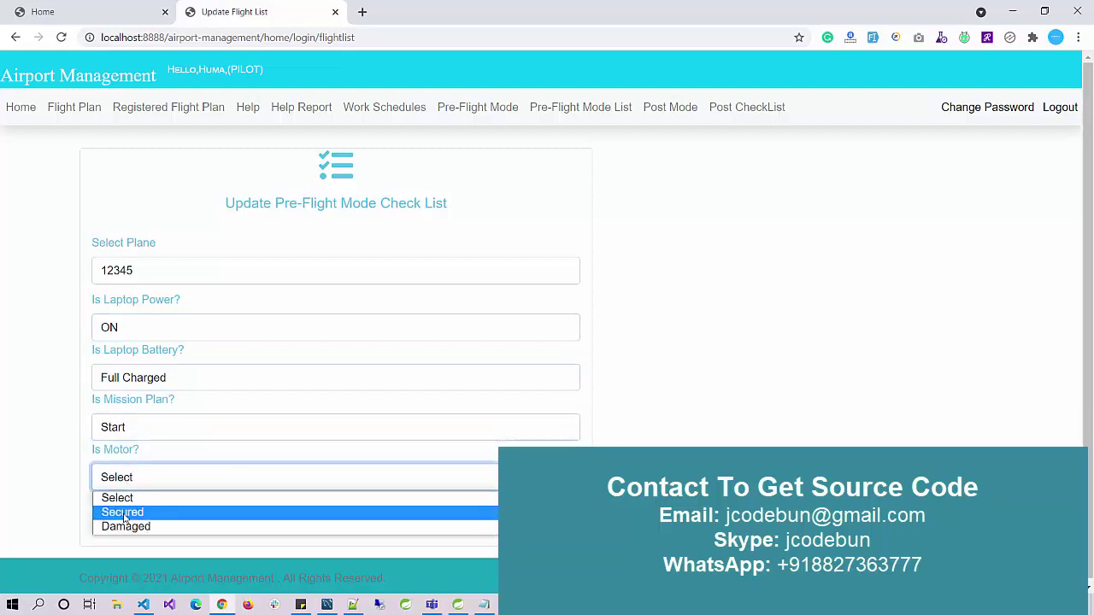
{"action": "left_click", "coordinate": [125, 513]}
{"action": "left_click", "coordinate": [256, 520]}
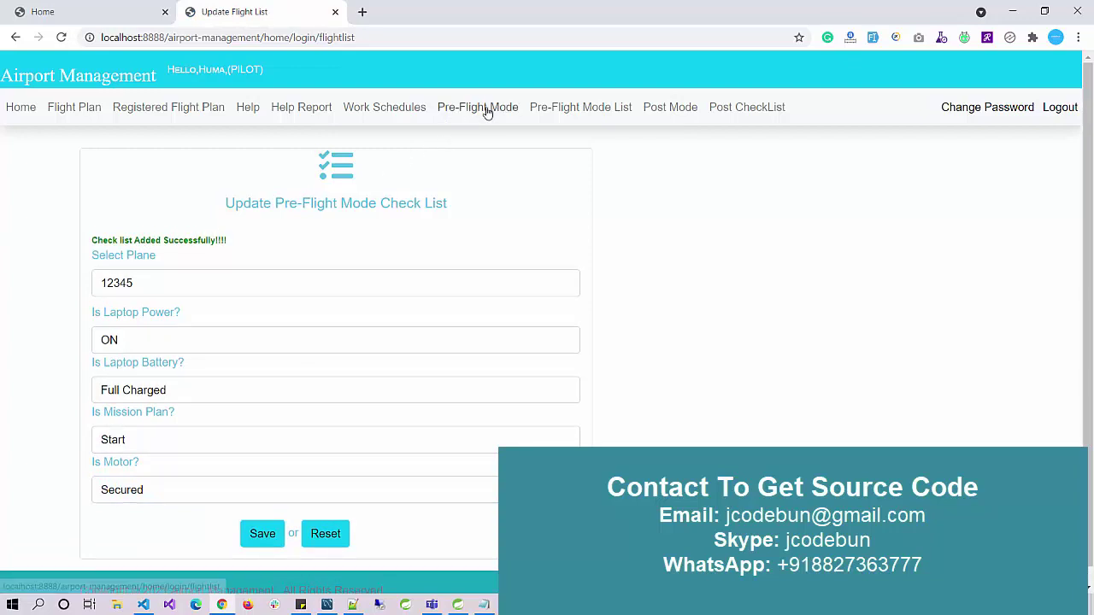
{"action": "left_click", "coordinate": [550, 114]}
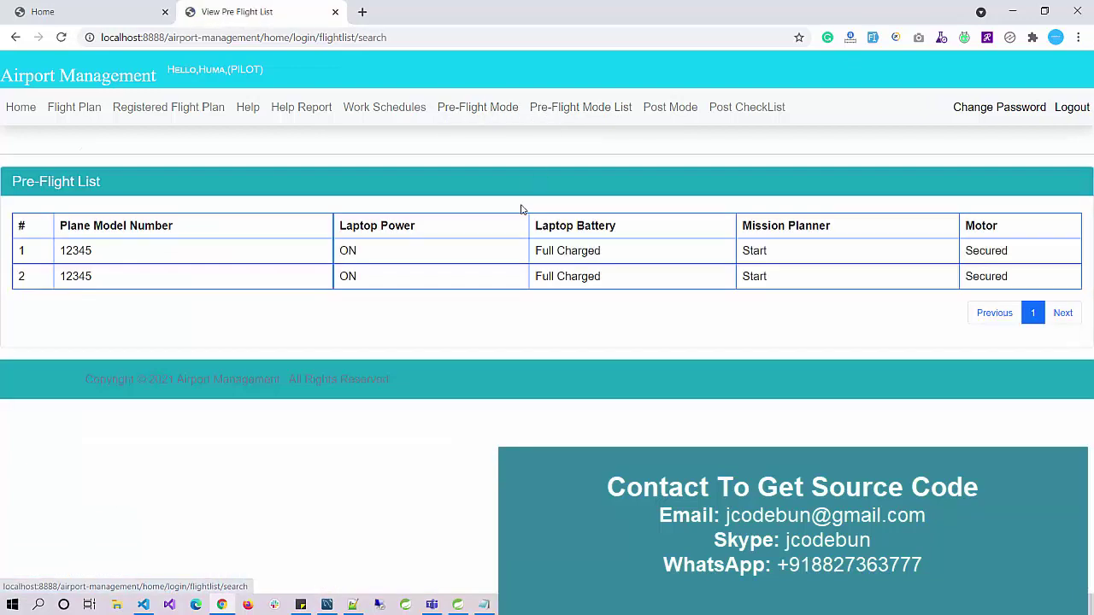
Record a post-flight checklist for plane 12345 in Hanger1 with master switch ON, then view Post CheckList
{"action": "left_click", "coordinate": [669, 109]}
{"action": "left_click", "coordinate": [246, 271]}
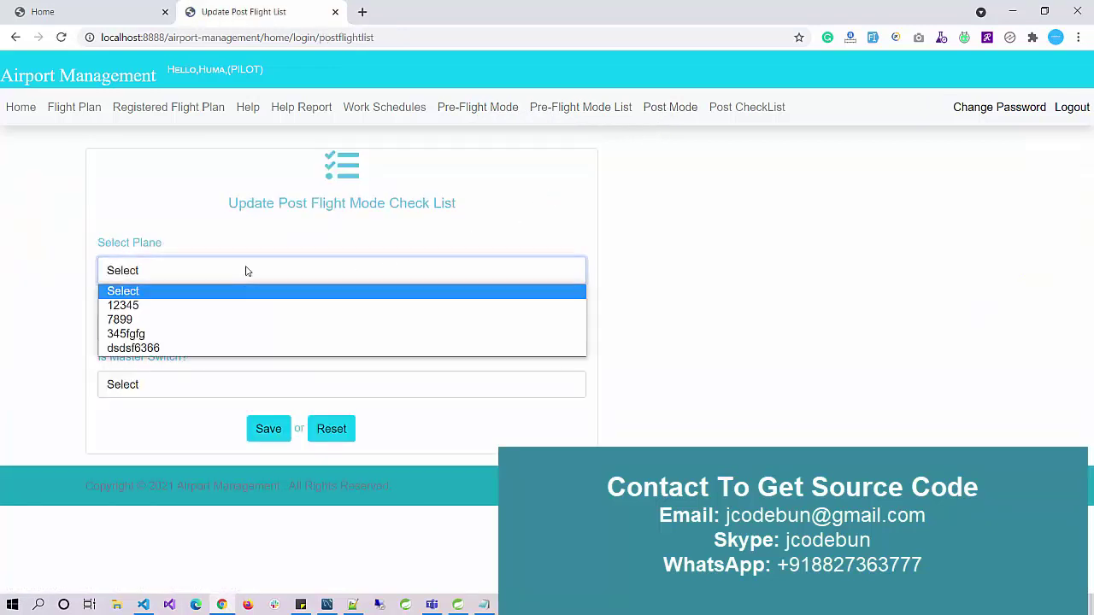
{"action": "left_click", "coordinate": [185, 305]}
{"action": "left_click", "coordinate": [171, 328]}
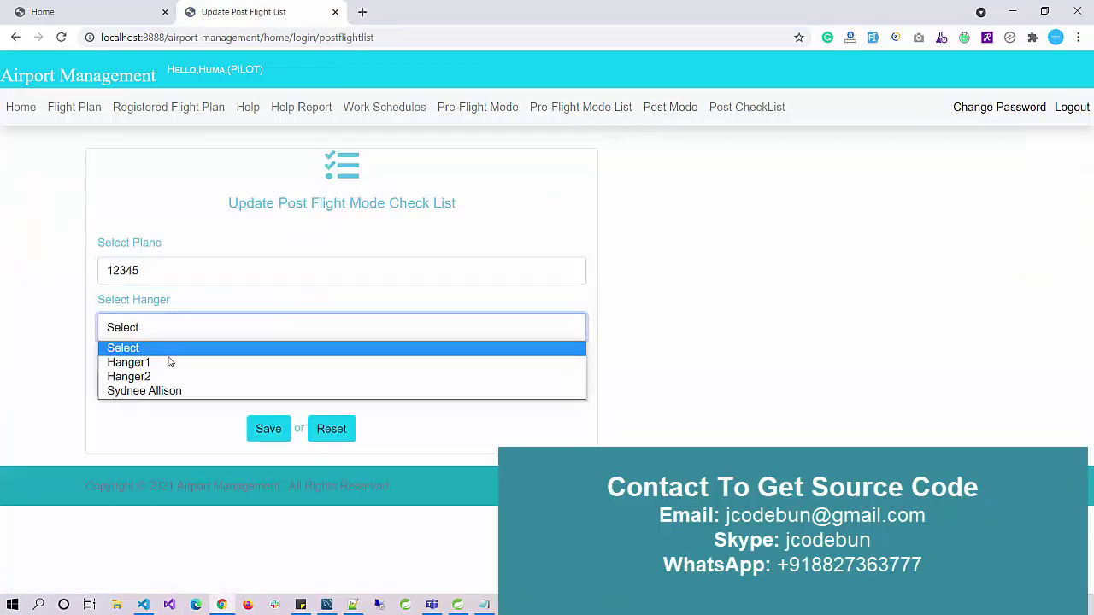
{"action": "left_click", "coordinate": [220, 261]}
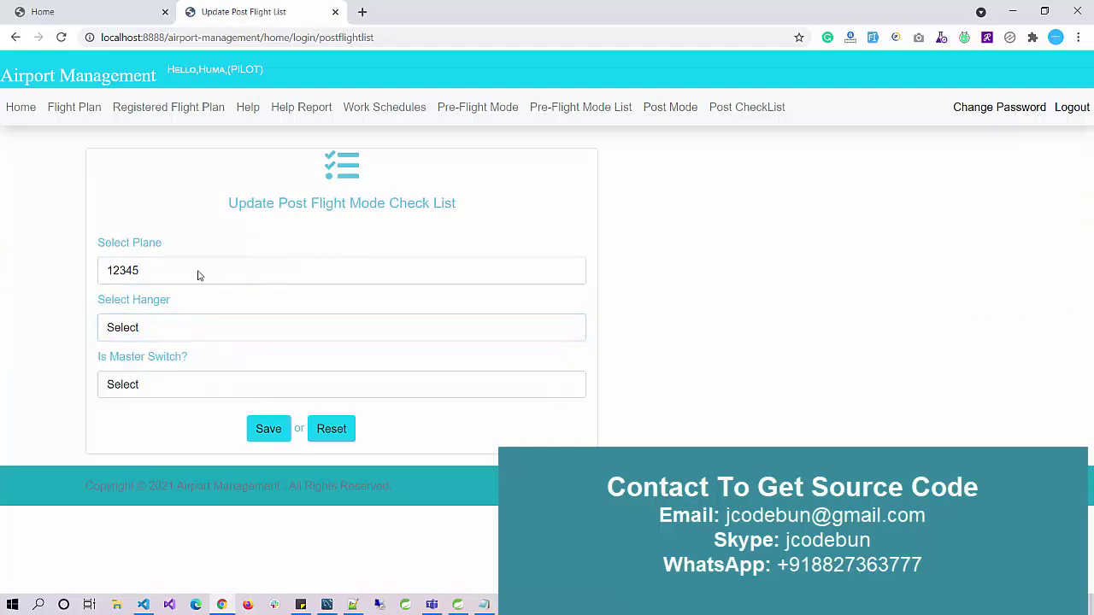
{"action": "left_click", "coordinate": [145, 332]}
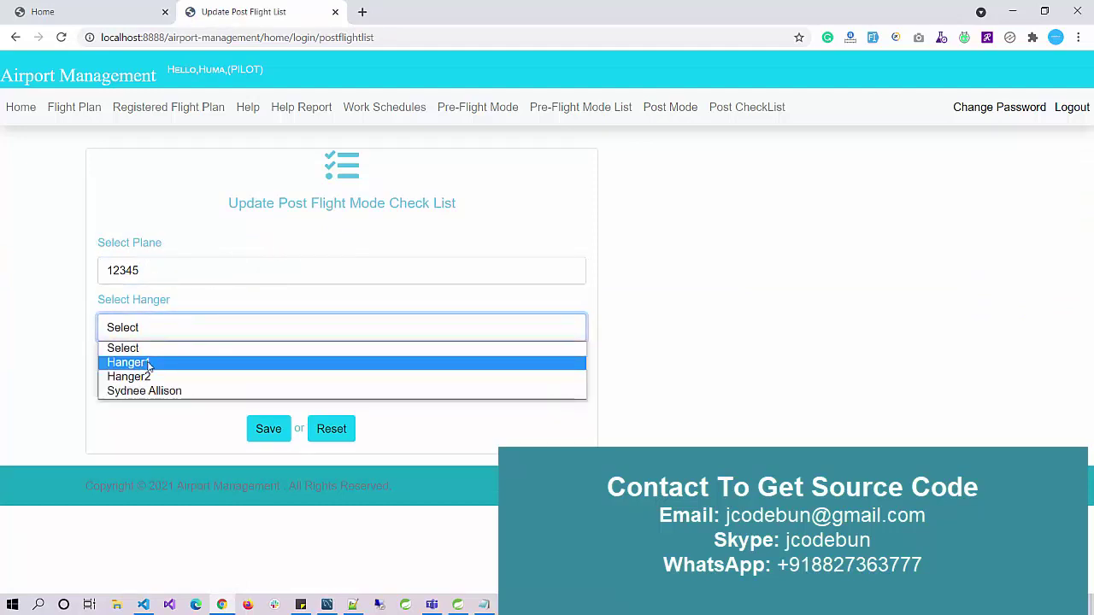
{"action": "left_click", "coordinate": [151, 366]}
{"action": "left_click", "coordinate": [145, 381]}
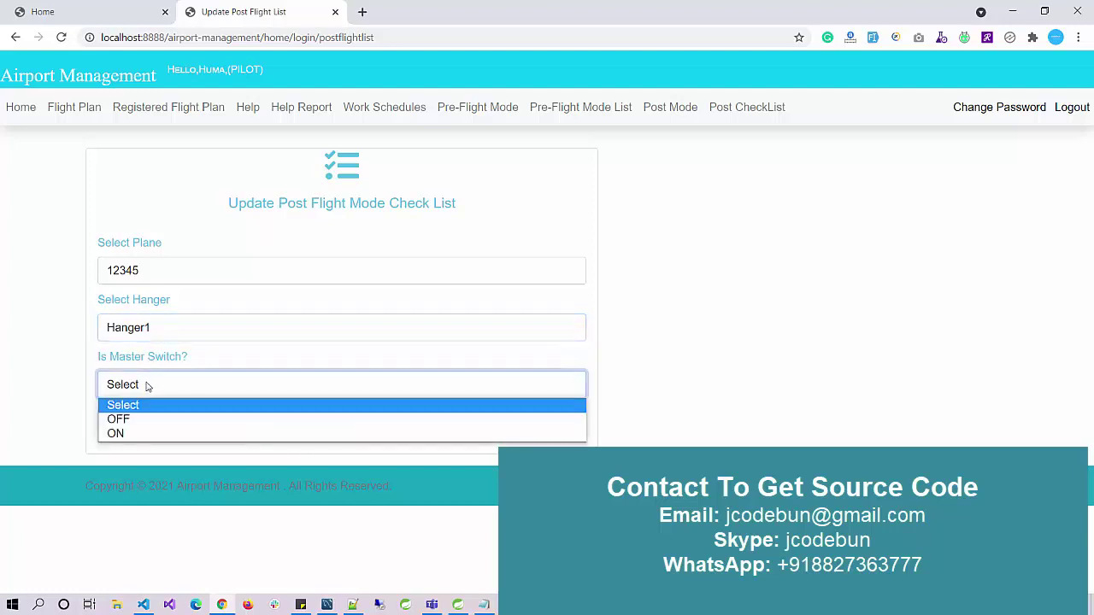
{"action": "left_click", "coordinate": [140, 430]}
{"action": "left_click", "coordinate": [262, 434]}
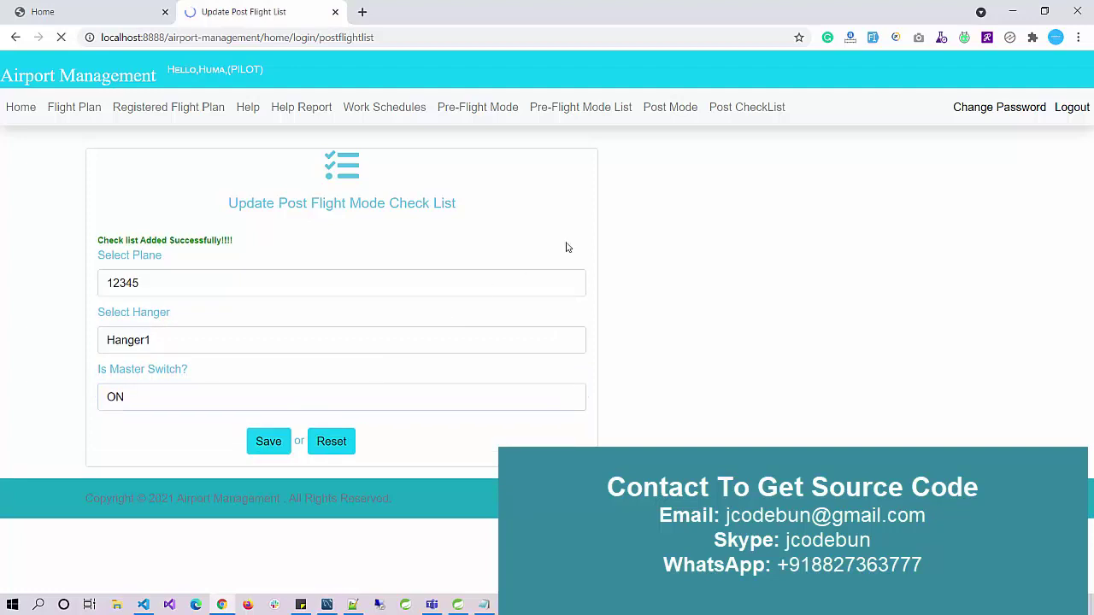
{"action": "left_click", "coordinate": [745, 115]}
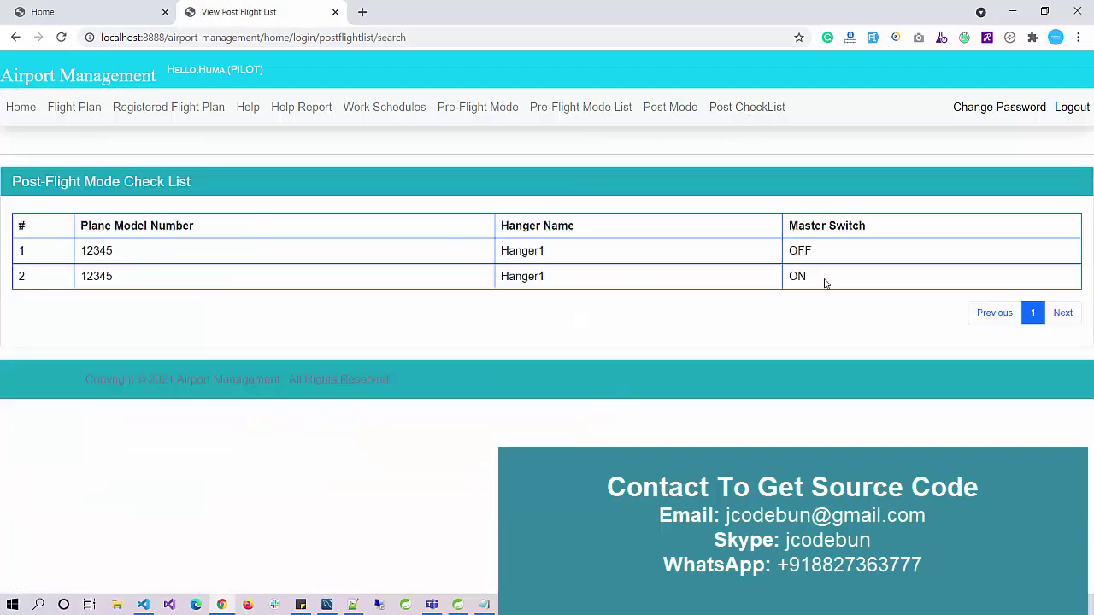
Log out the pilot, paste manager id 1012 from the user table, and select the manager's password cell
{"action": "left_click_drag", "start_coordinate": [814, 282], "coordinate": [500, 277]}
{"action": "left_click", "coordinate": [1075, 109]}
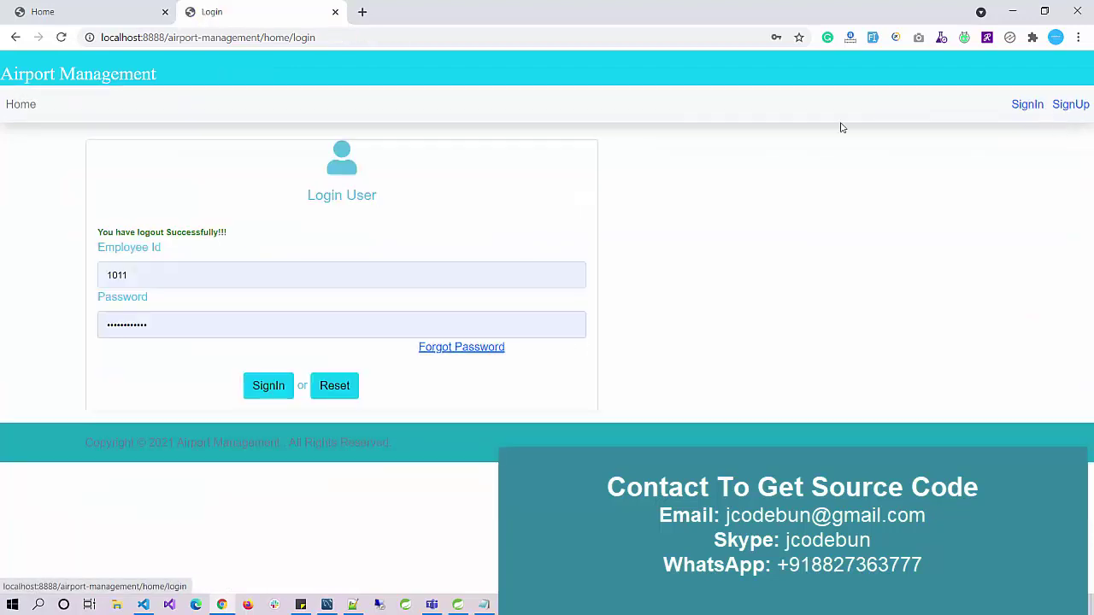
{"action": "left_click", "coordinate": [326, 605]}
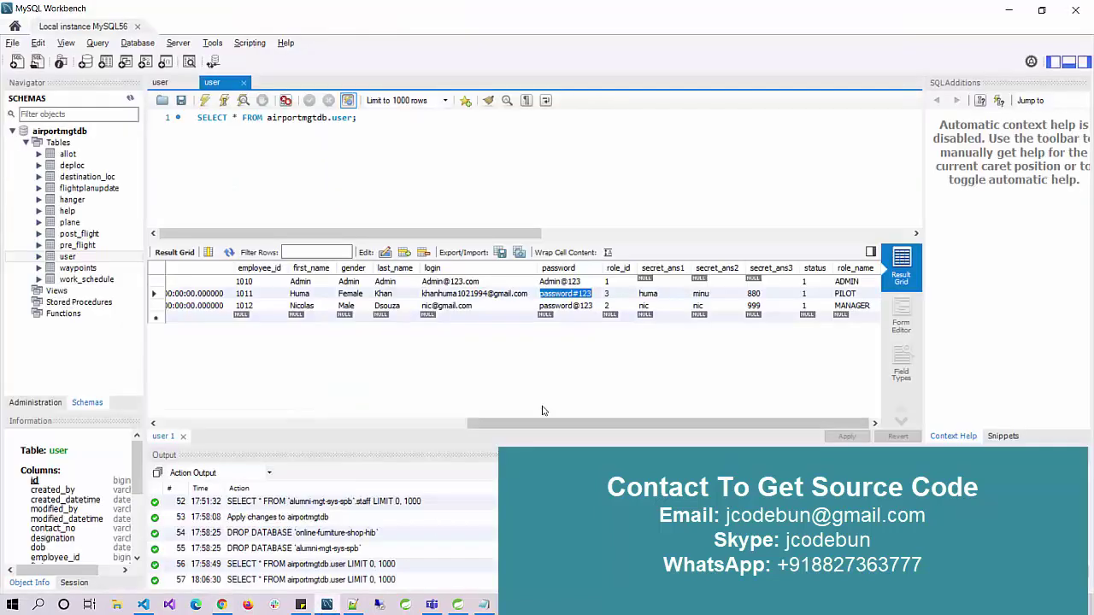
{"action": "double_click", "coordinate": [242, 308]}
{"action": "key", "text": "ctrl+c"}
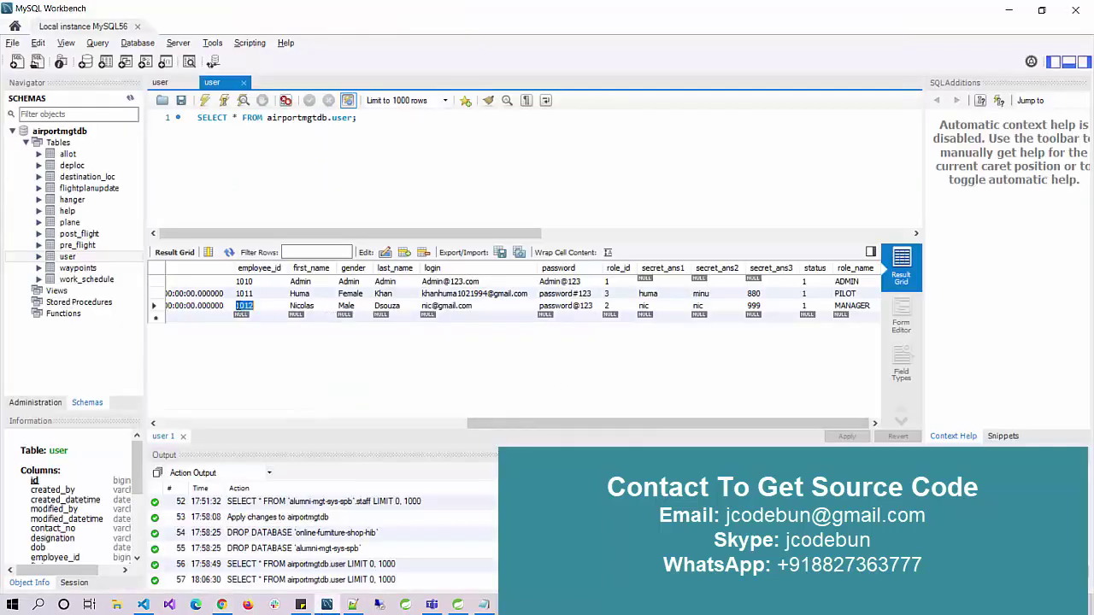
{"action": "key", "text": "alt+Tab"}
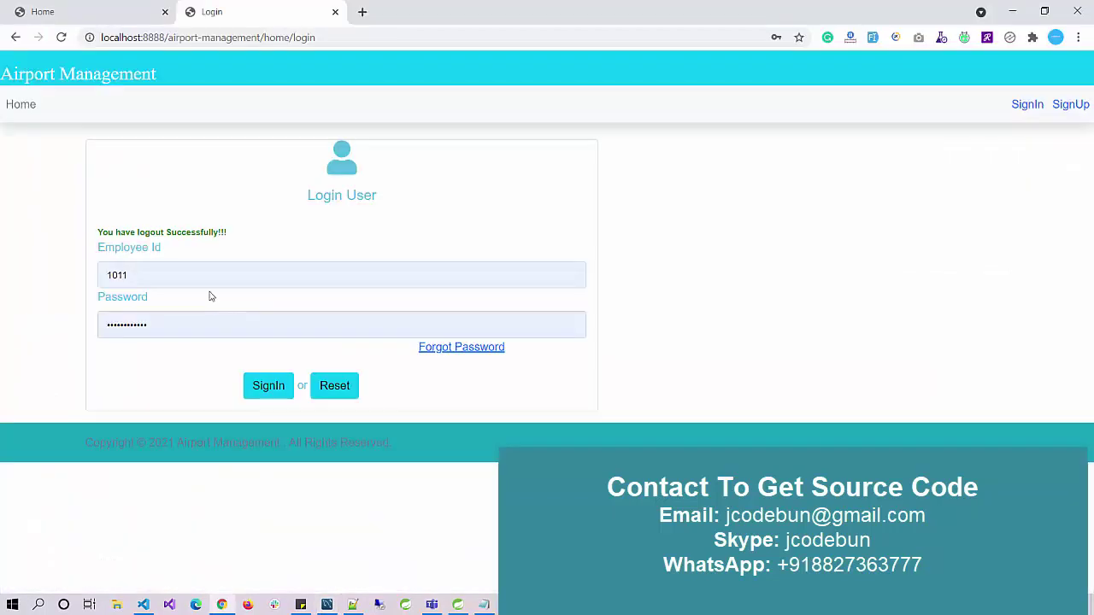
{"action": "key", "text": "ctrl+a"}
{"action": "key", "text": "ctrl+v"}
{"action": "key", "text": "alt+Tab"}
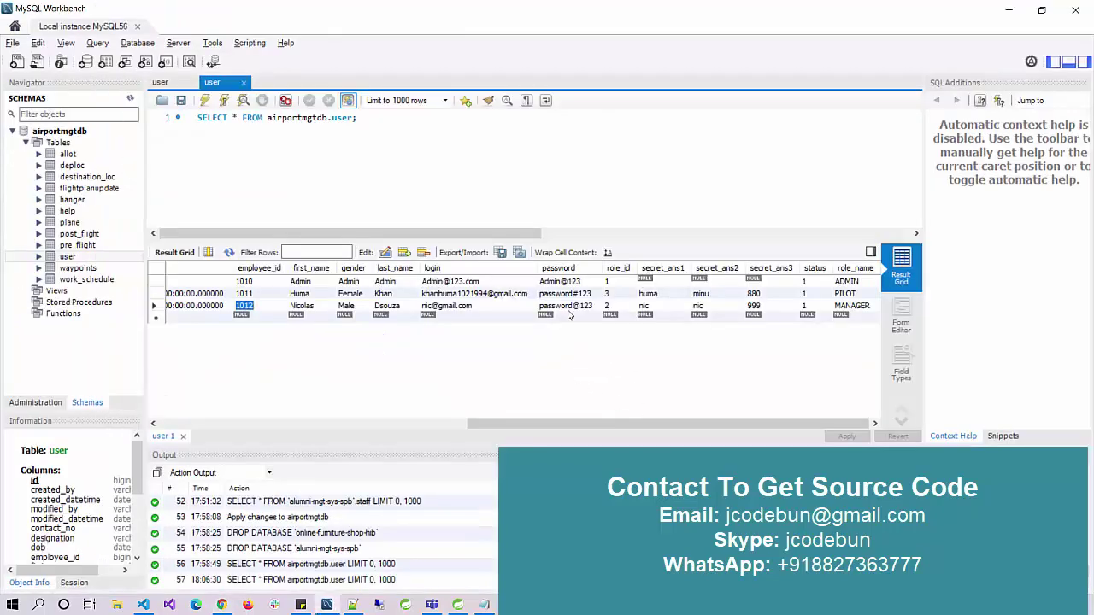
{"action": "double_click", "coordinate": [567, 310]}
Paste the manager's password into the login form and sign in
{"action": "key", "text": "ctrl+c"}
{"action": "key", "text": "alt+Tab"}
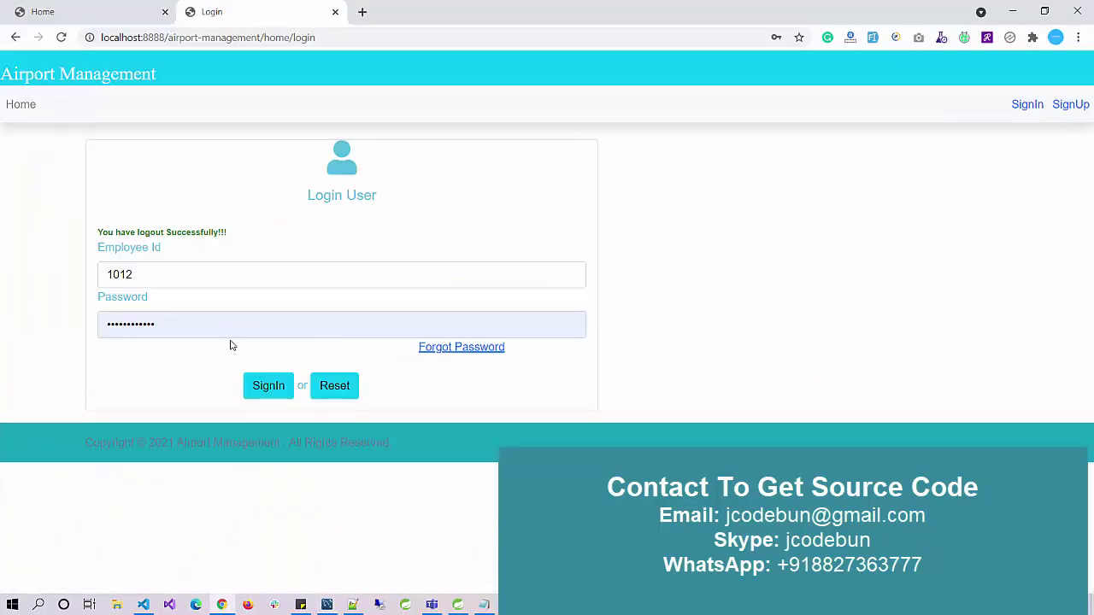
{"action": "key", "text": "ctrl+a"}
{"action": "key", "text": "ctrl+v"}
{"action": "left_click", "coordinate": [284, 395]}
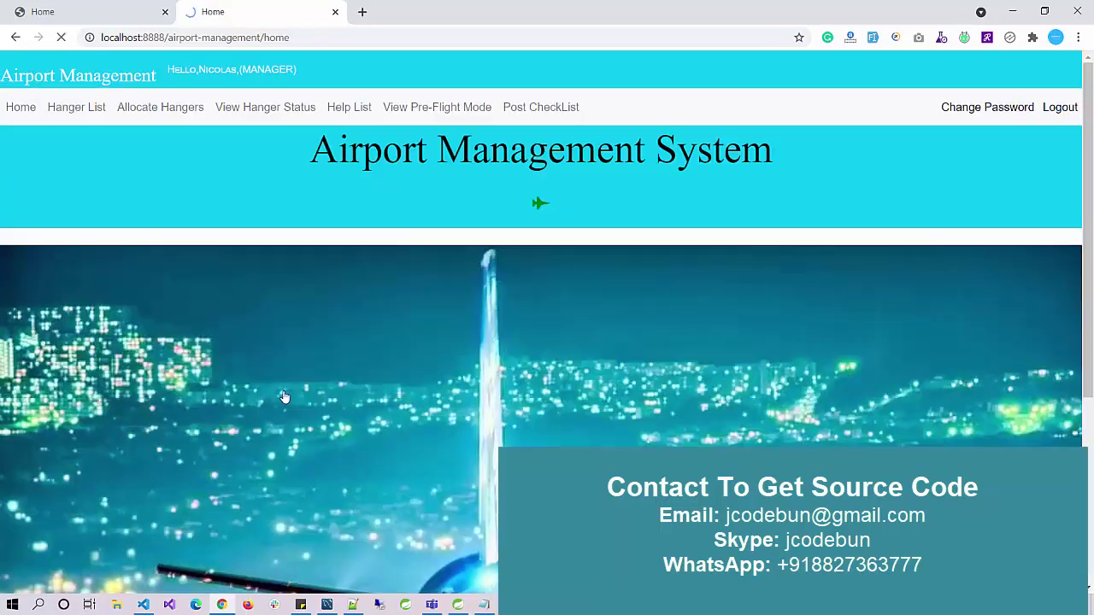
Pick Hanger1 and plane 7899 in the hanger allotment form, then check the Alloted hanger status
{"action": "left_click", "coordinate": [69, 107]}
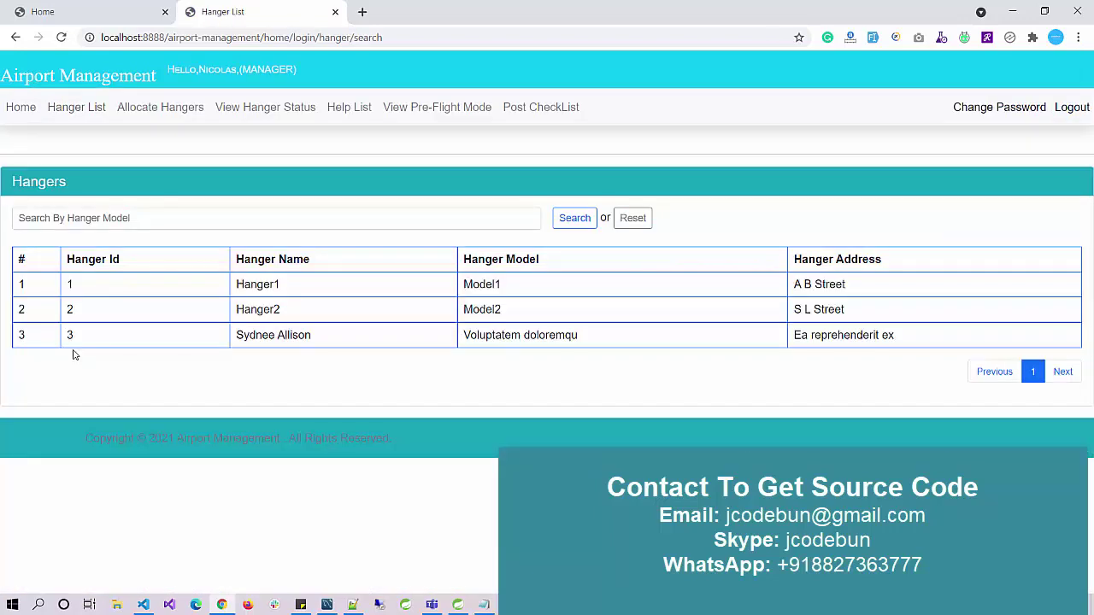
{"action": "left_click", "coordinate": [167, 114]}
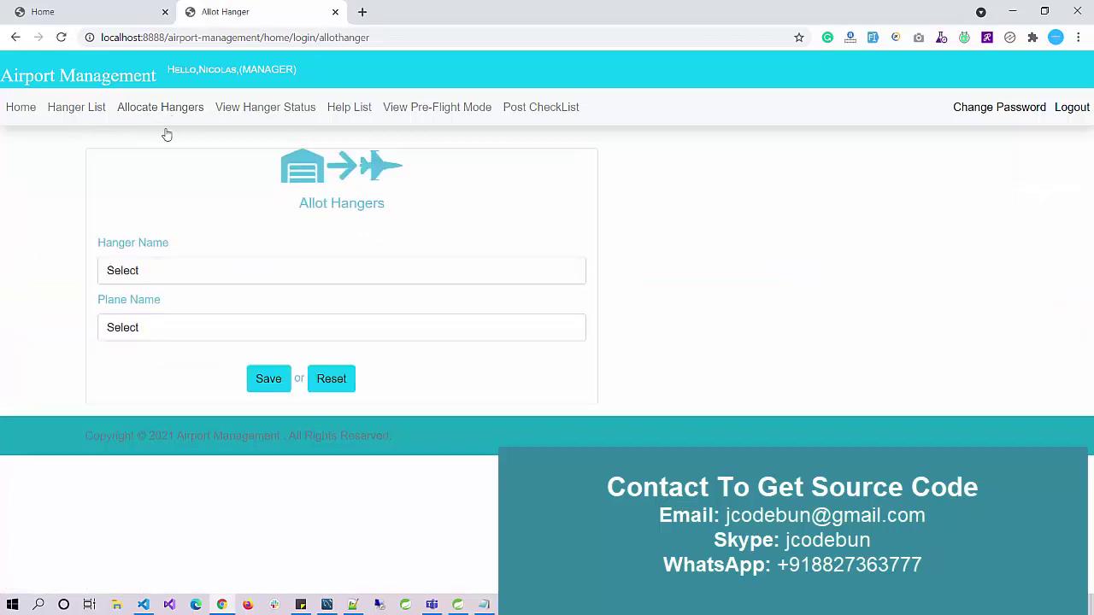
{"action": "left_click", "coordinate": [154, 266]}
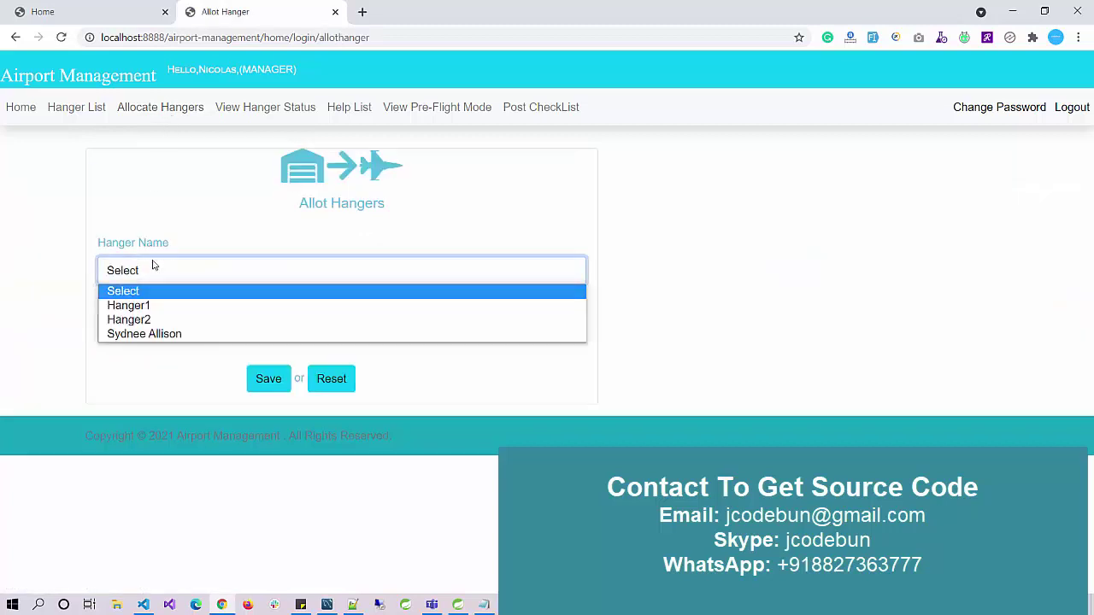
{"action": "left_click", "coordinate": [150, 309]}
{"action": "left_click", "coordinate": [150, 334]}
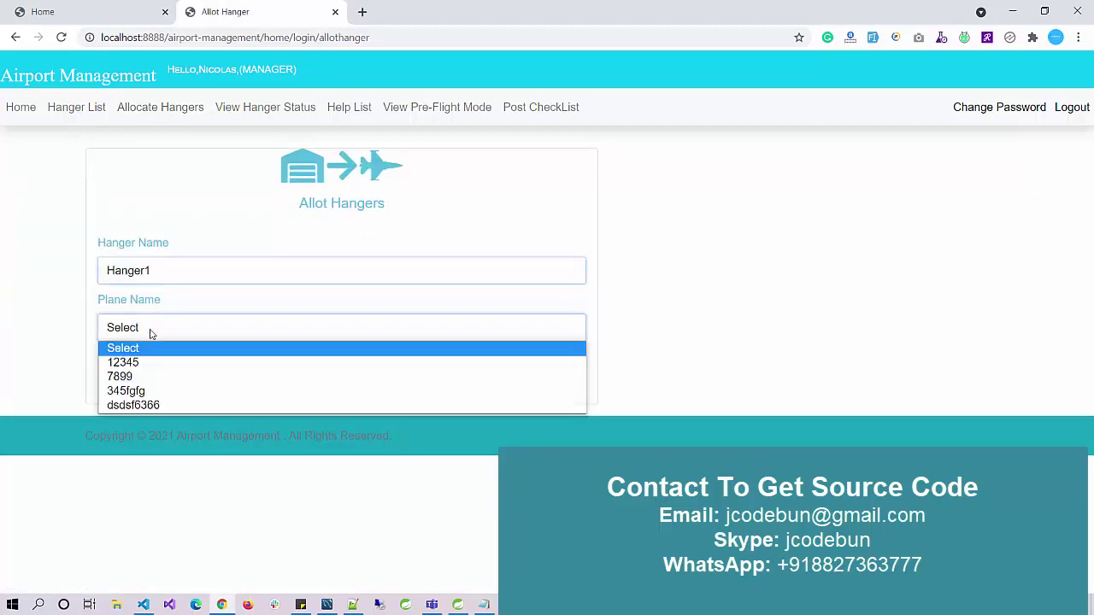
{"action": "left_click", "coordinate": [143, 377]}
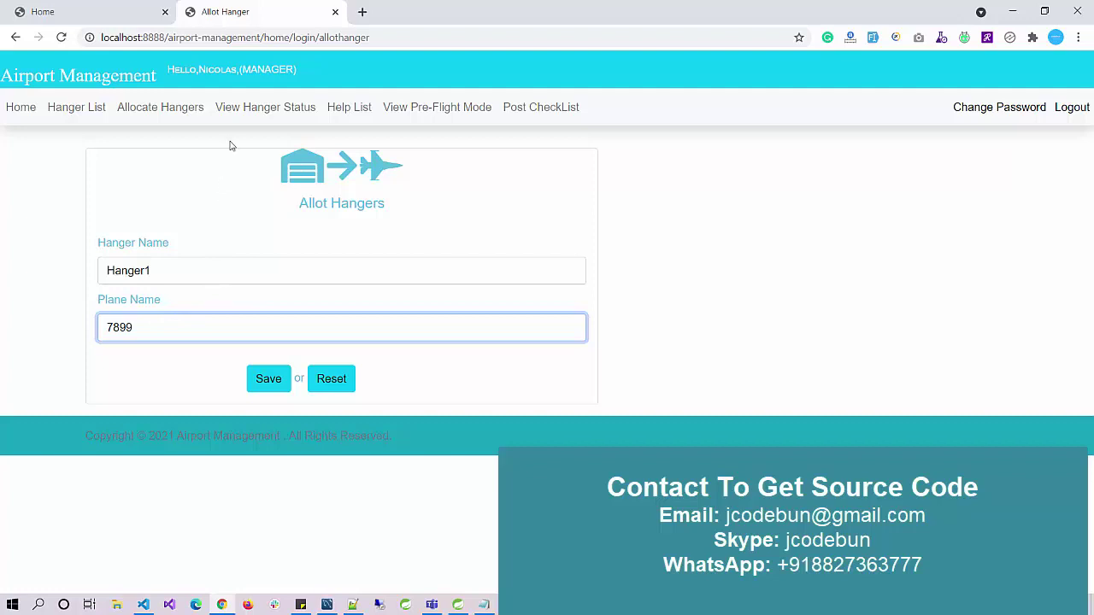
{"action": "left_click", "coordinate": [247, 116]}
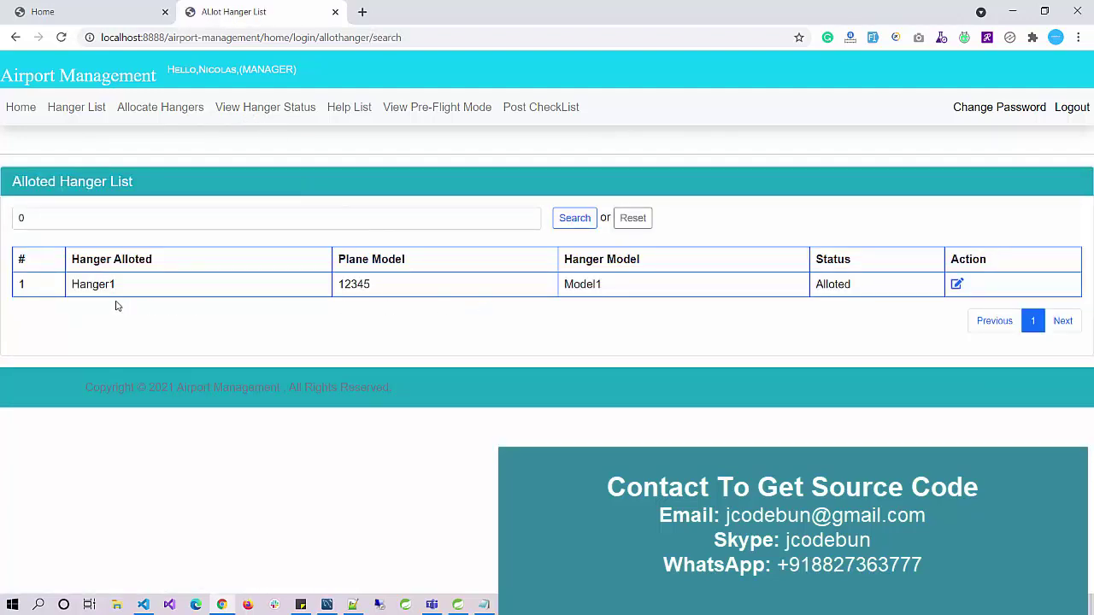
{"action": "left_click_drag", "start_coordinate": [826, 284], "coordinate": [858, 287]}
Review the manager's Help List, pre-flight and post-flight checklists, then log out
{"action": "left_click", "coordinate": [360, 111]}
{"action": "left_click", "coordinate": [406, 117]}
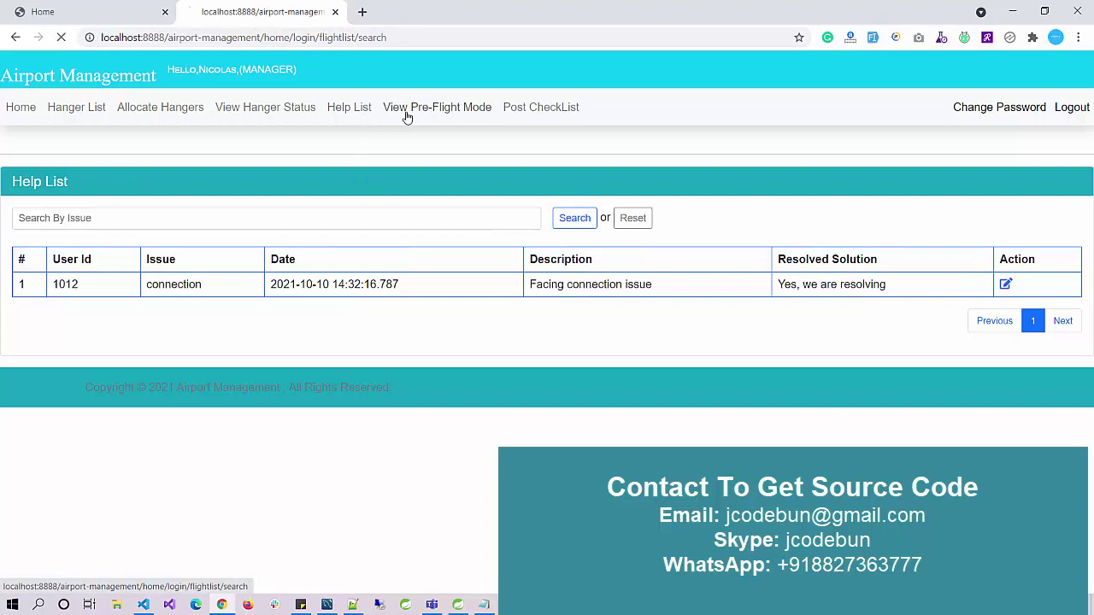
{"action": "left_click", "coordinate": [529, 117]}
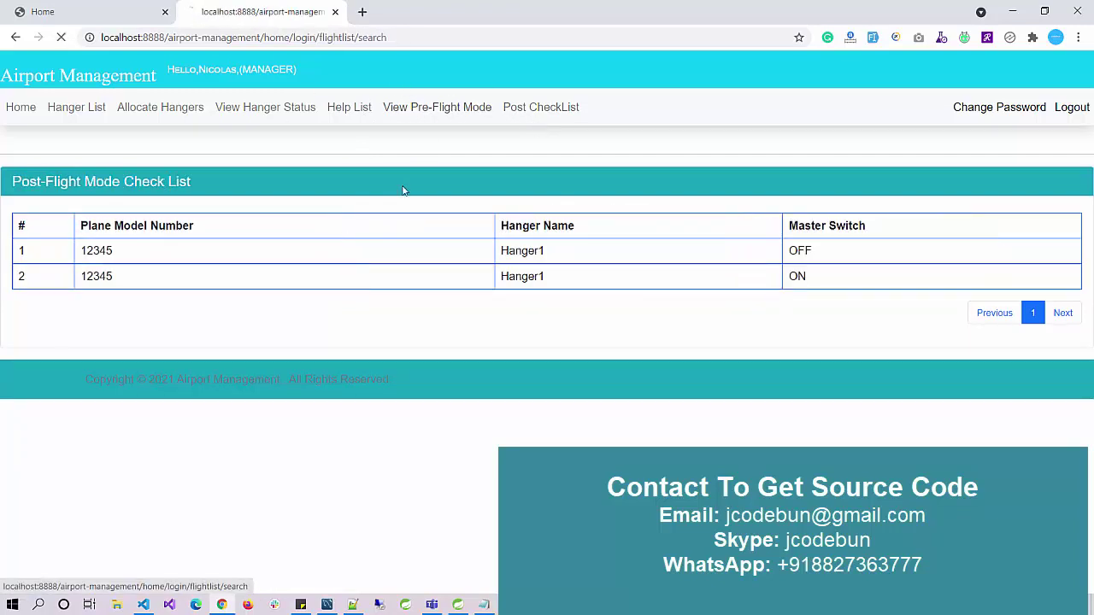
{"action": "left_click", "coordinate": [453, 104]}
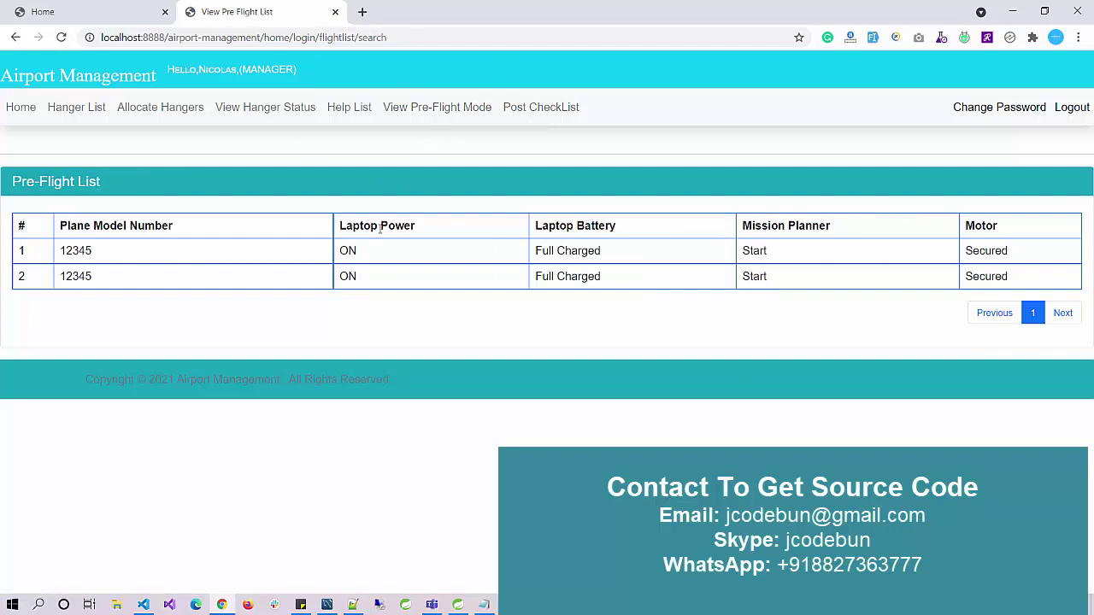
{"action": "left_click", "coordinate": [537, 111]}
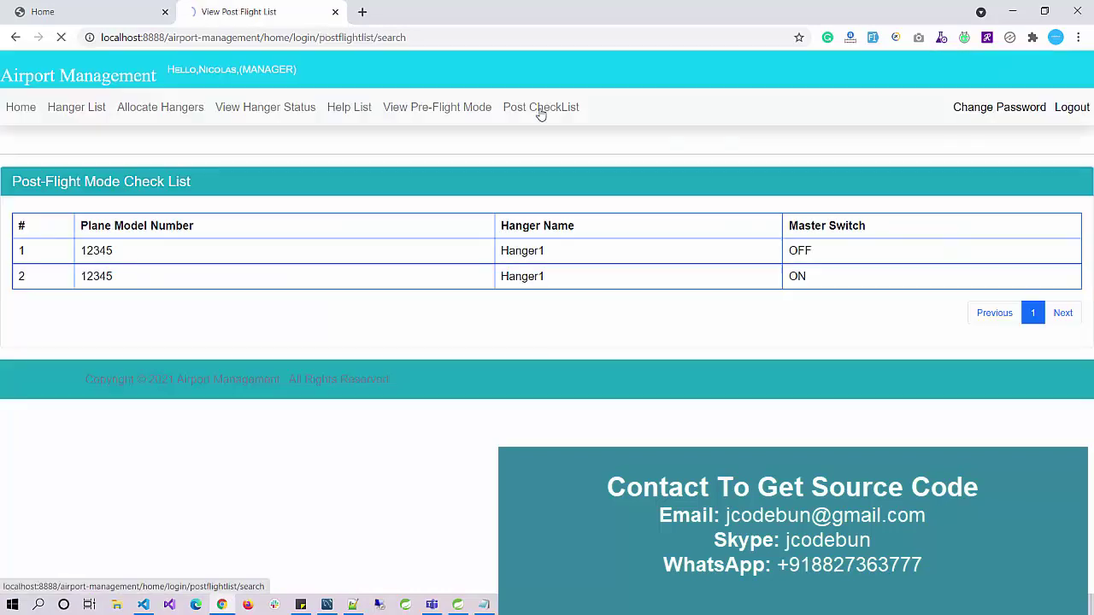
{"action": "left_click_drag", "start_coordinate": [753, 270], "coordinate": [212, 265]}
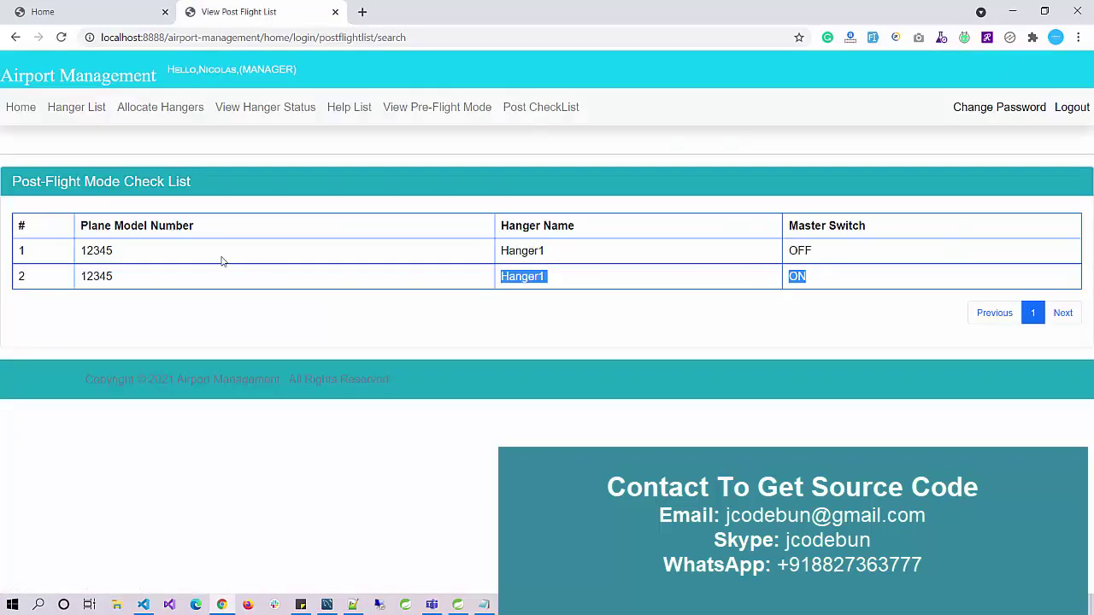
{"action": "left_click", "coordinate": [79, 74]}
Log out of the manager account and load the public home page at localhost:8888/airport-management
{"action": "left_click", "coordinate": [1067, 107]}
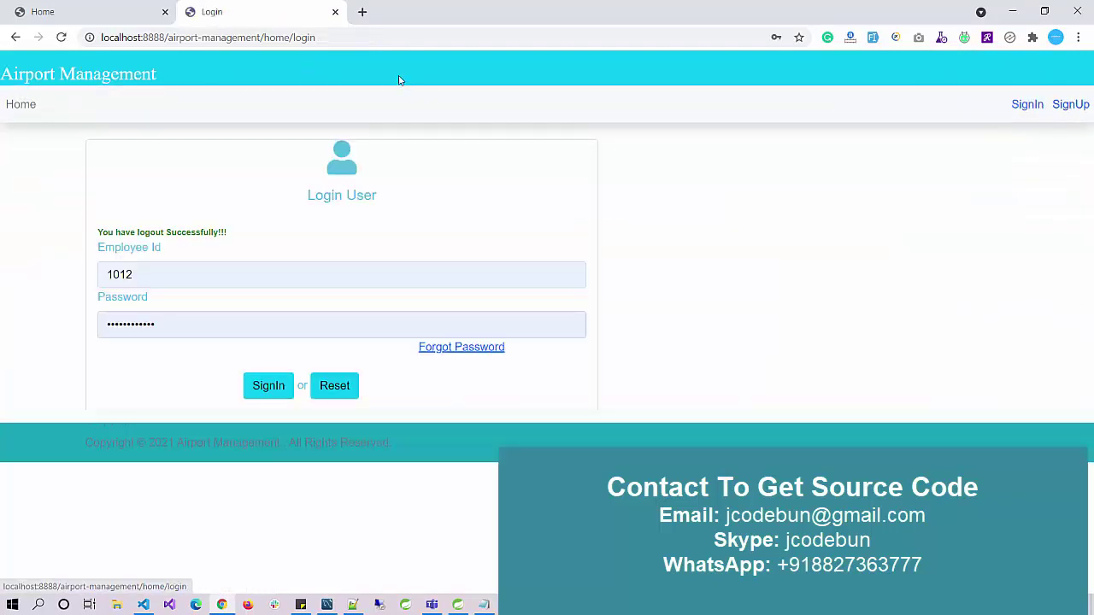
{"action": "left_click_drag", "start_coordinate": [259, 38], "coordinate": [352, 39]}
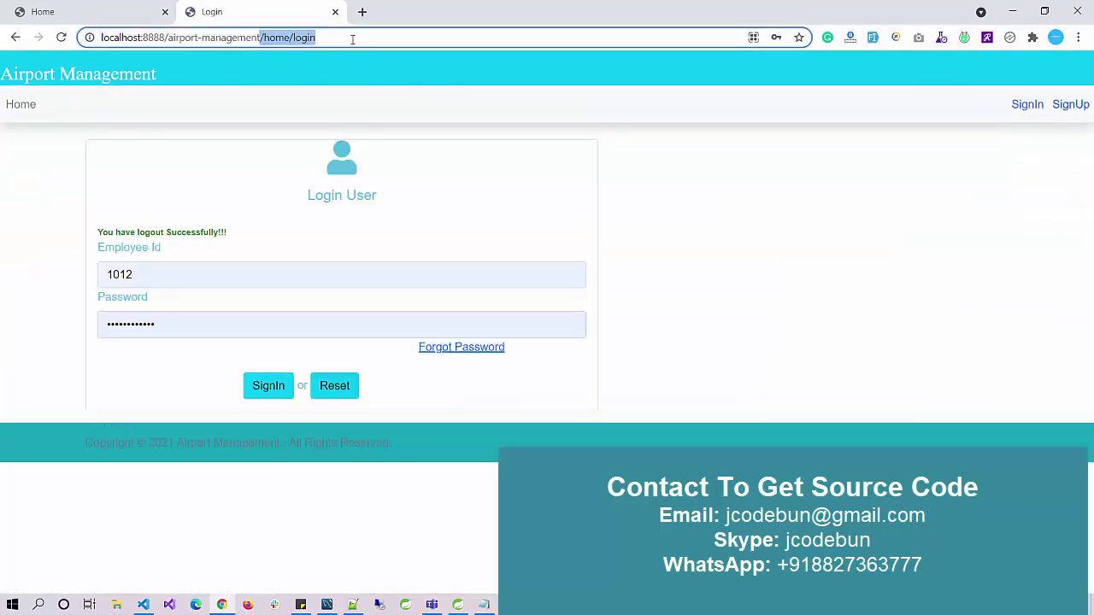
{"action": "key", "text": "BackSpace"}
{"action": "key", "text": "Return"}
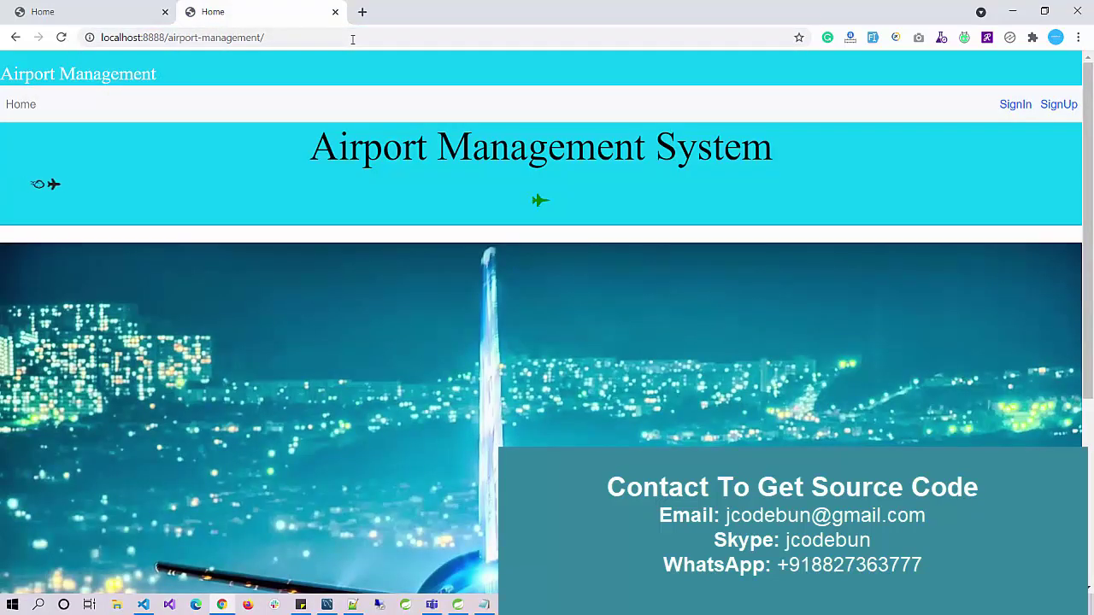